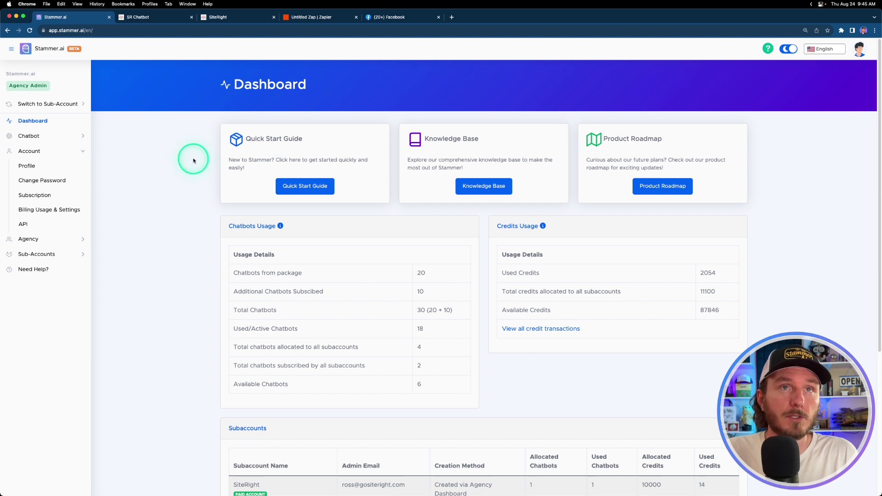
Switch to the SR Chatbot dashboard and open Account > API to reach the access token page.
{"action": "left_click", "coordinate": [148, 19]}
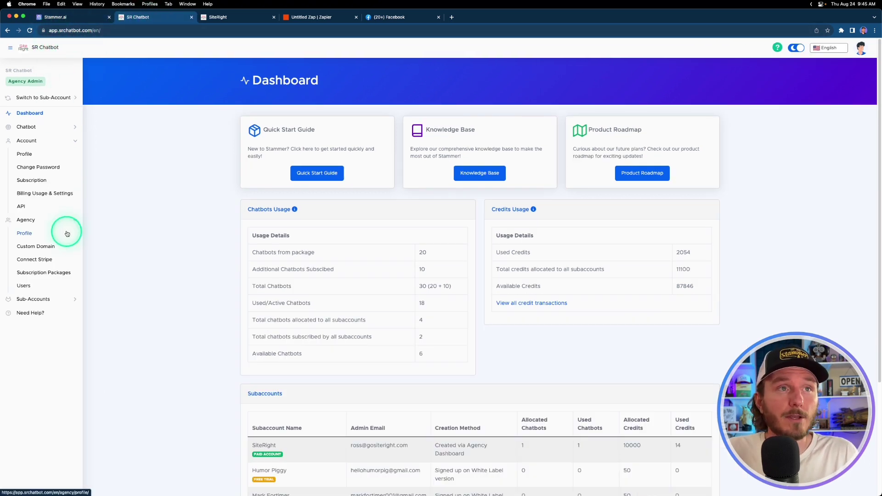
{"action": "left_click", "coordinate": [22, 208]}
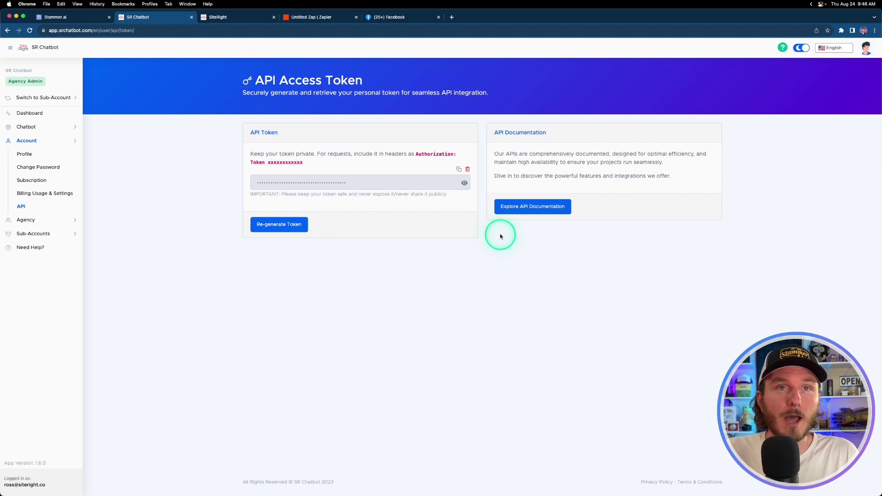
Open the API documentation's Message Chatbot page and highlight its endpoint URL.
{"action": "left_click", "coordinate": [528, 208]}
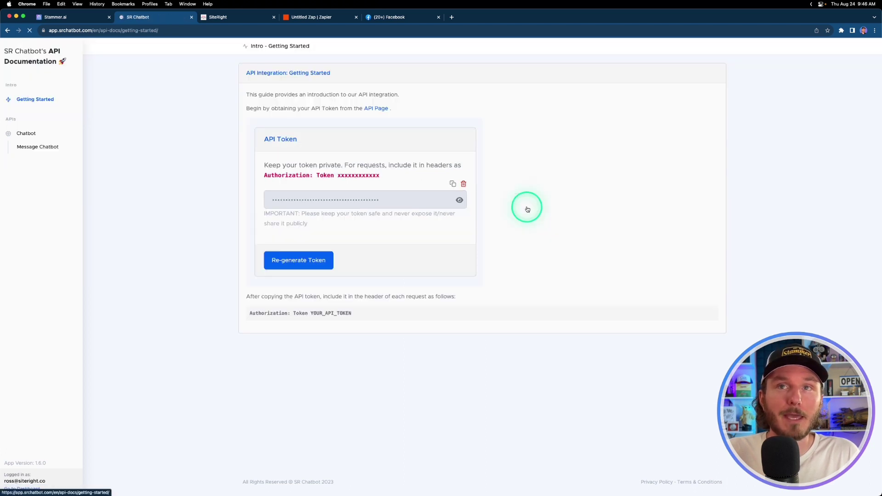
{"action": "left_click", "coordinate": [44, 152]}
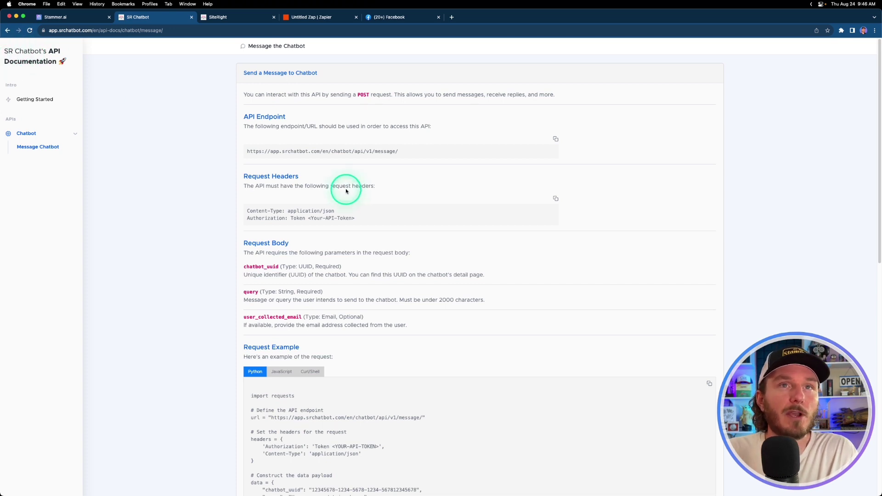
{"action": "double_click", "coordinate": [289, 151]}
{"action": "triple_click", "coordinate": [289, 151]}
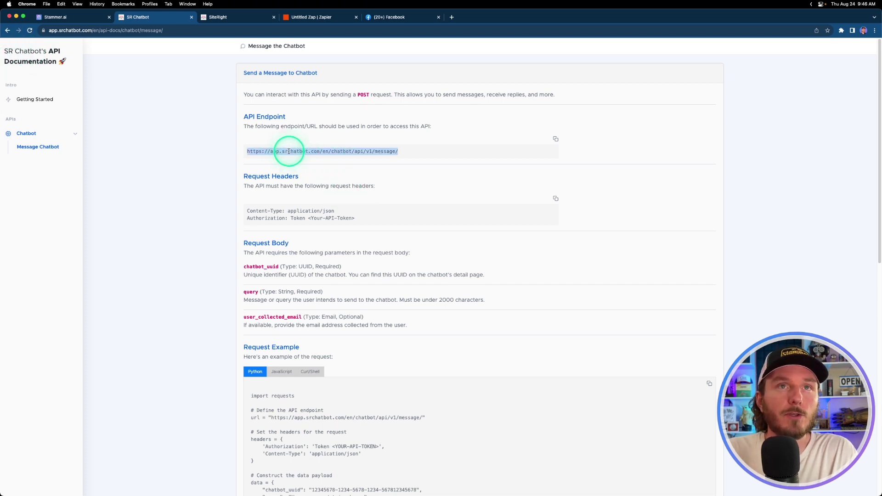
{"action": "left_click", "coordinate": [452, 177]}
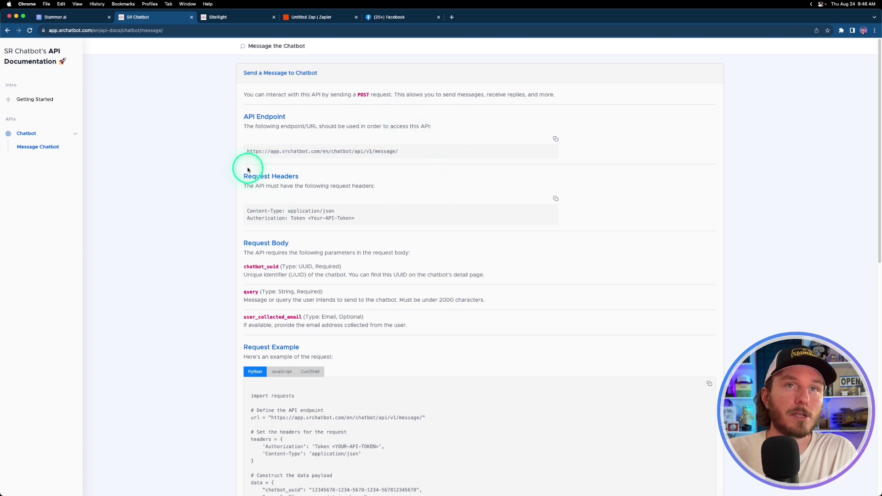
{"action": "triple_click", "coordinate": [277, 154]}
{"action": "left_click", "coordinate": [188, 150]}
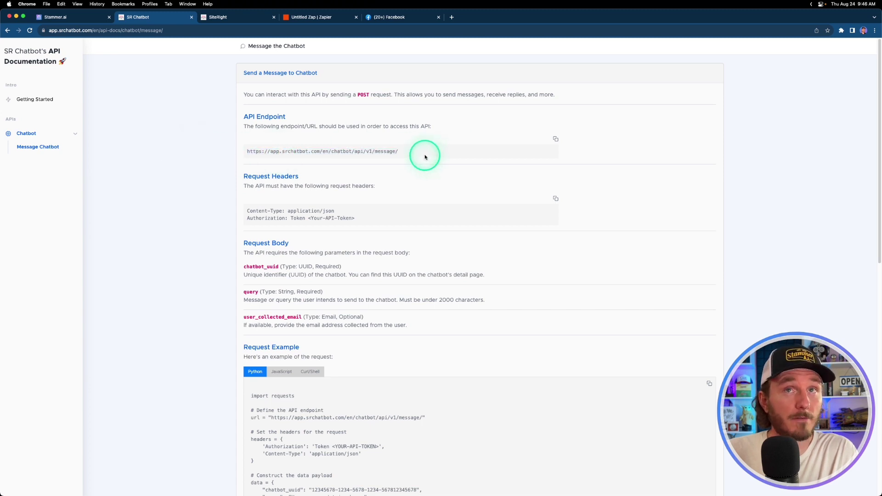
Select the endpoint URL, then scroll through the headers, body parameters and example responses.
{"action": "left_click_drag", "start_coordinate": [419, 153], "coordinate": [374, 119]}
{"action": "triple_click", "coordinate": [368, 153]}
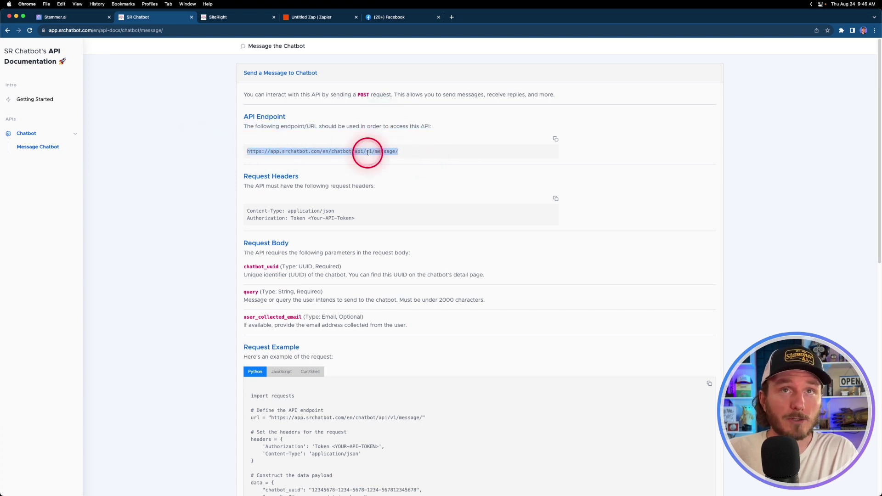
{"action": "scroll", "coordinate": [193, 184], "scroll_direction": "down", "scroll_amount": 1}
{"action": "left_click", "coordinate": [193, 183]}
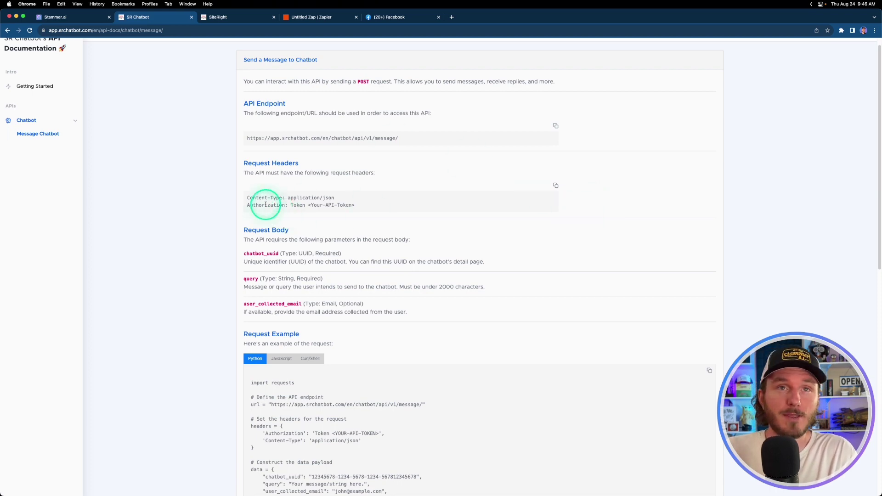
{"action": "scroll", "coordinate": [188, 212], "scroll_direction": "down", "scroll_amount": 3}
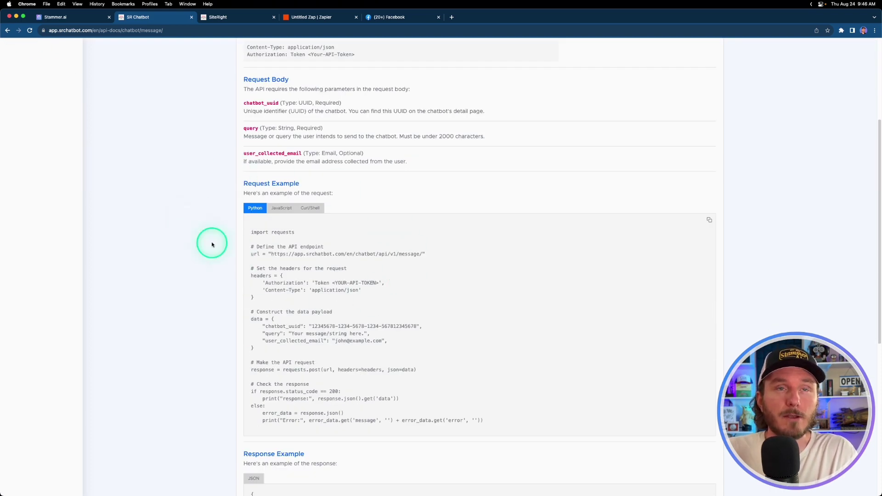
{"action": "scroll", "coordinate": [228, 223], "scroll_direction": "down", "scroll_amount": 2}
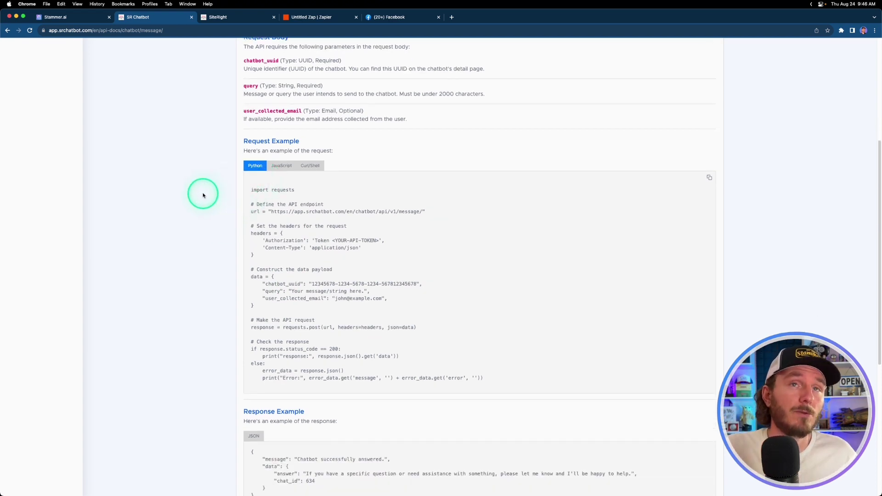
{"action": "scroll", "coordinate": [203, 193], "scroll_direction": "down", "scroll_amount": 3}
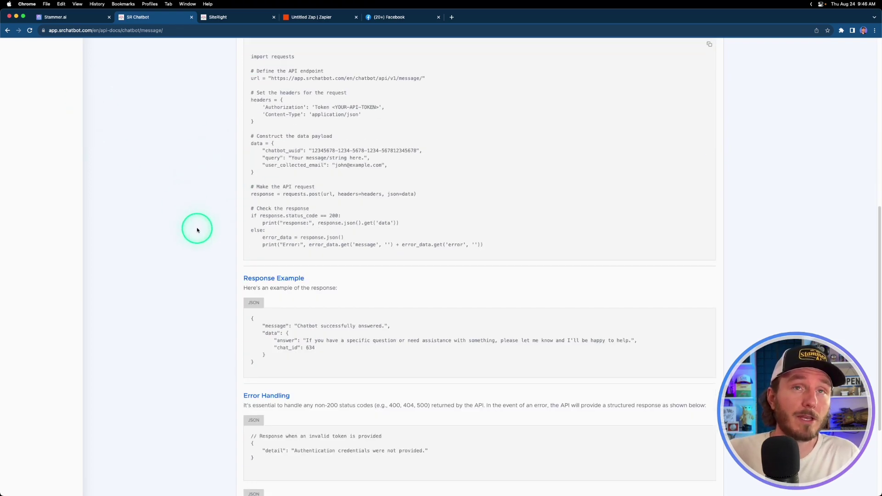
{"action": "scroll", "coordinate": [198, 226], "scroll_direction": "down", "scroll_amount": 3}
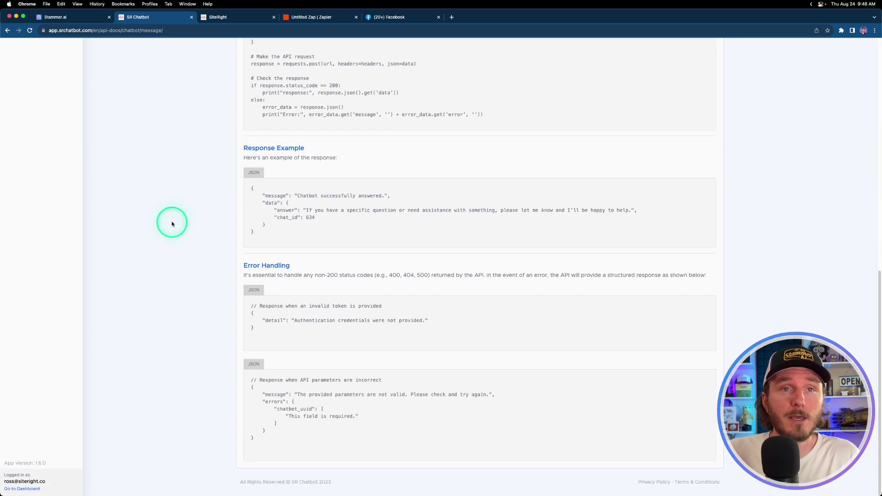
{"action": "scroll", "coordinate": [166, 282], "scroll_direction": "up", "scroll_amount": 15}
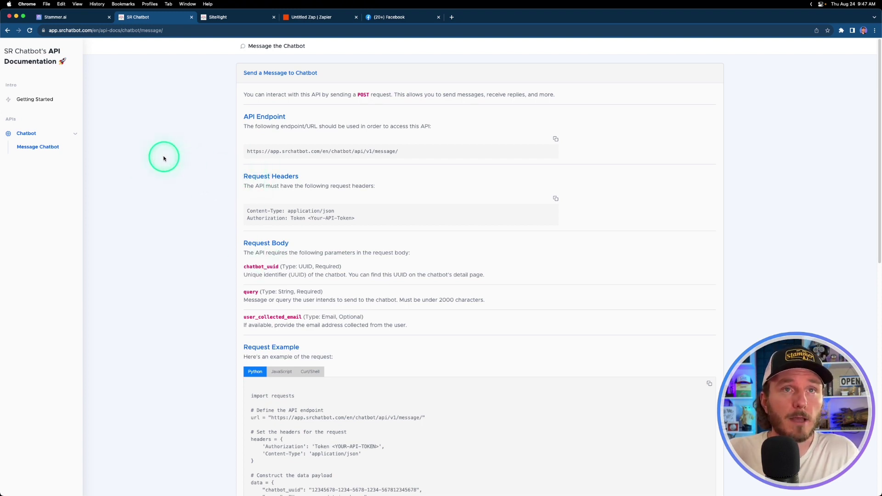
Open the Stammer.ai - Facebook Messenger workflow in GoHighLevel, check its Settings, and return to the Builder.
{"action": "left_click", "coordinate": [220, 18]}
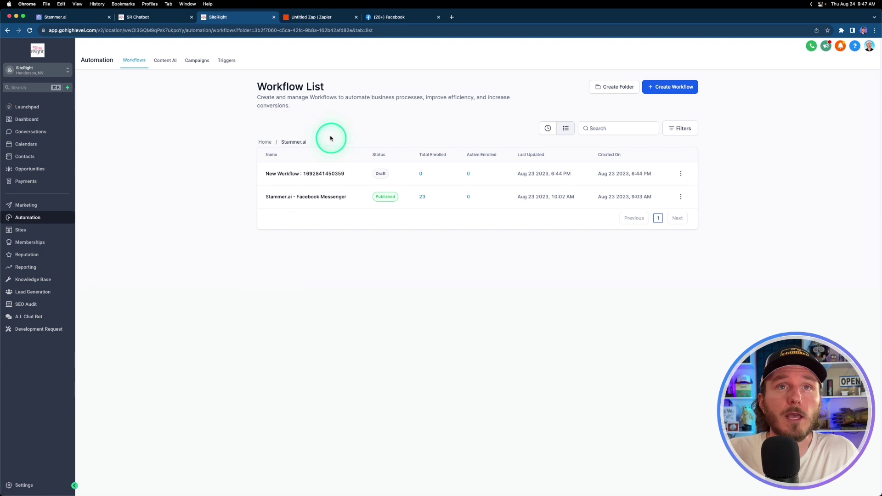
{"action": "left_click", "coordinate": [322, 198]}
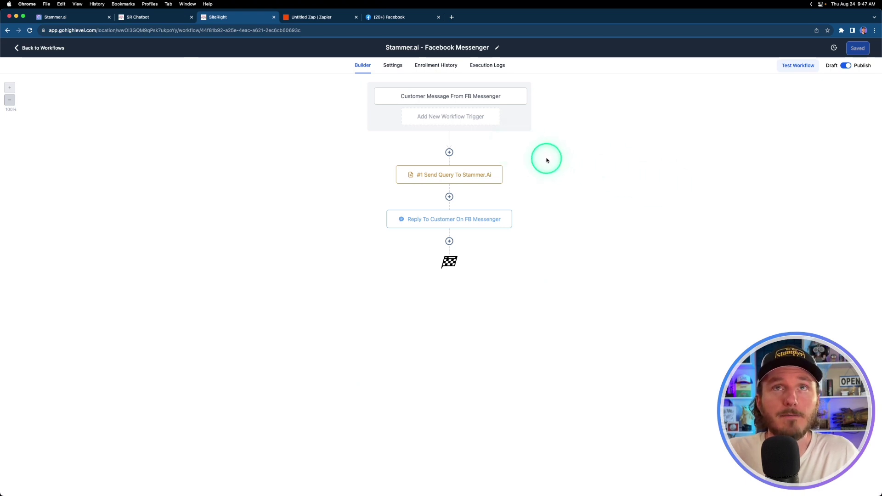
{"action": "left_click", "coordinate": [393, 65]}
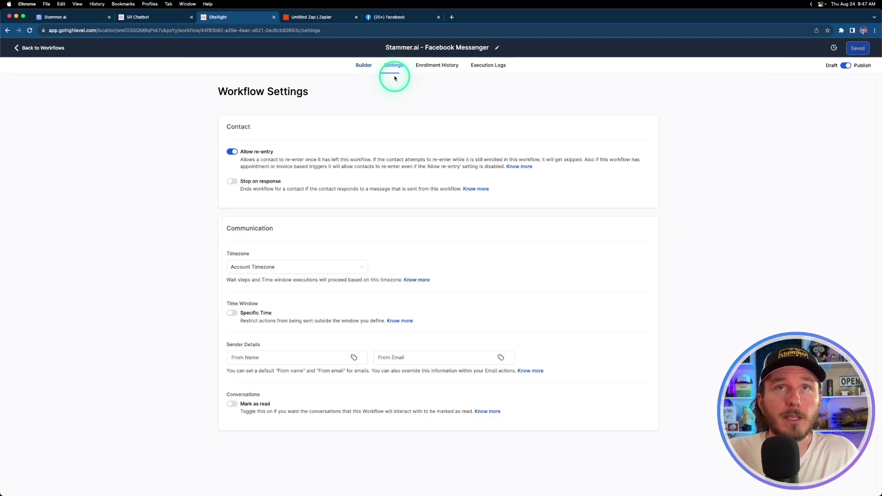
{"action": "left_click", "coordinate": [359, 66]}
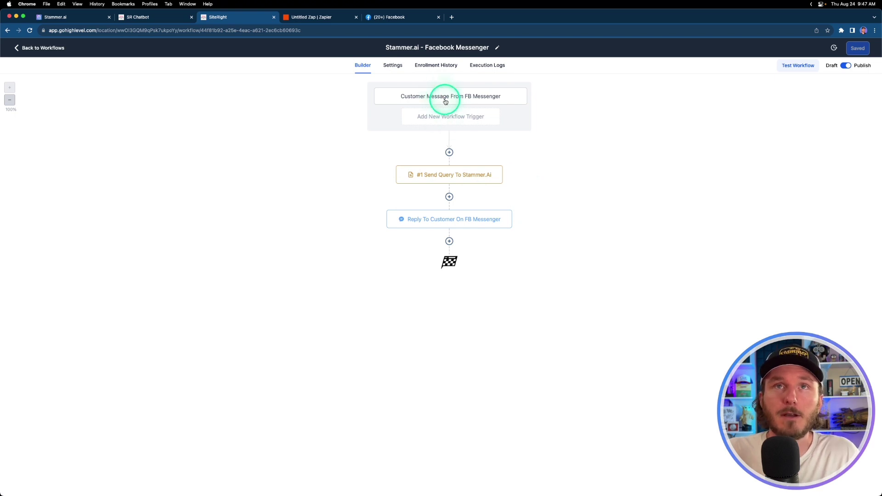
{"action": "left_click", "coordinate": [390, 95]}
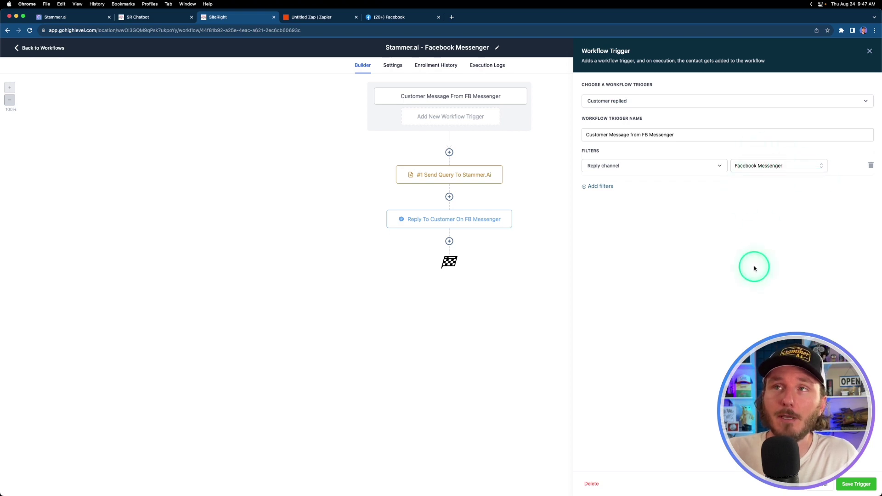
{"action": "left_click", "coordinate": [788, 165]}
{"action": "scroll", "coordinate": [770, 257], "scroll_direction": "down", "scroll_amount": 1}
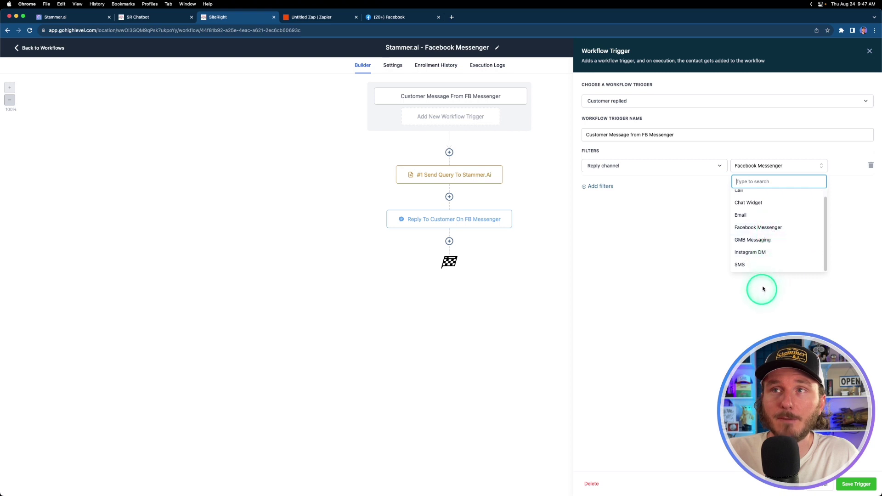
{"action": "left_click", "coordinate": [870, 51]}
{"action": "left_click", "coordinate": [870, 51]}
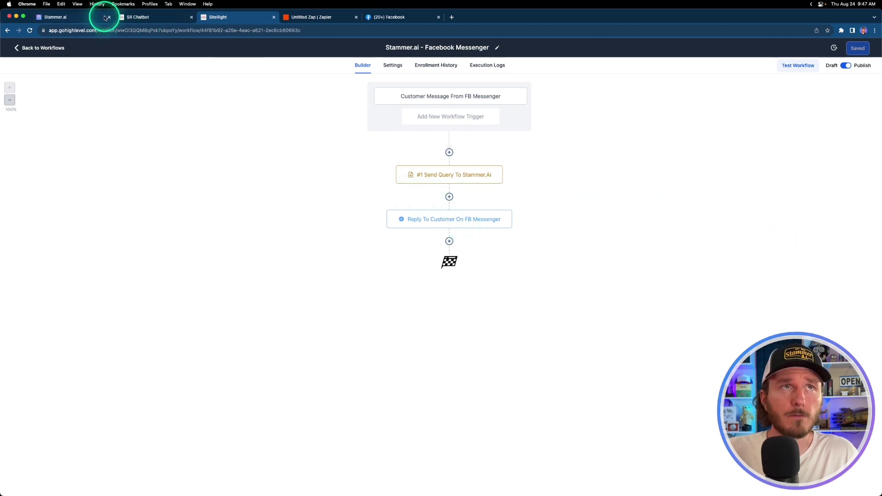
Close the original Stammer.ai tab, check the chatbot_uuid and query body parameters, and return to the builder.
{"action": "left_click", "coordinate": [73, 17]}
{"action": "left_click", "coordinate": [59, 17]}
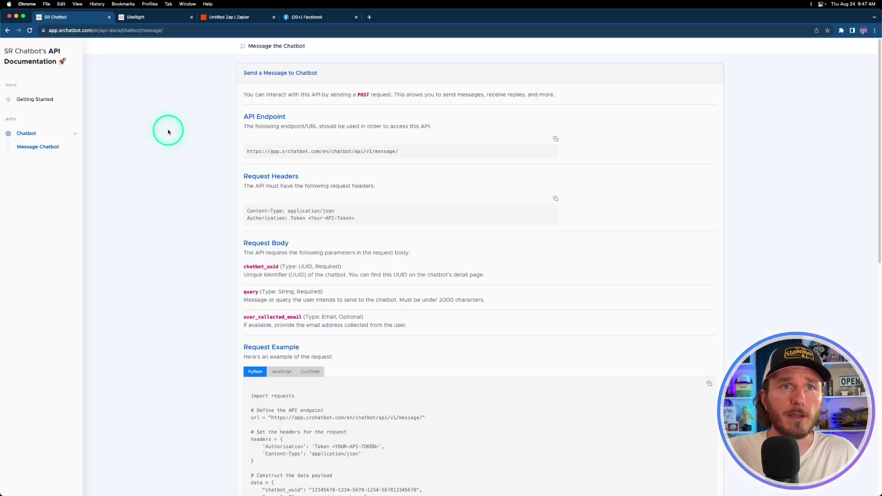
{"action": "scroll", "coordinate": [283, 290], "scroll_direction": "down", "scroll_amount": 2}
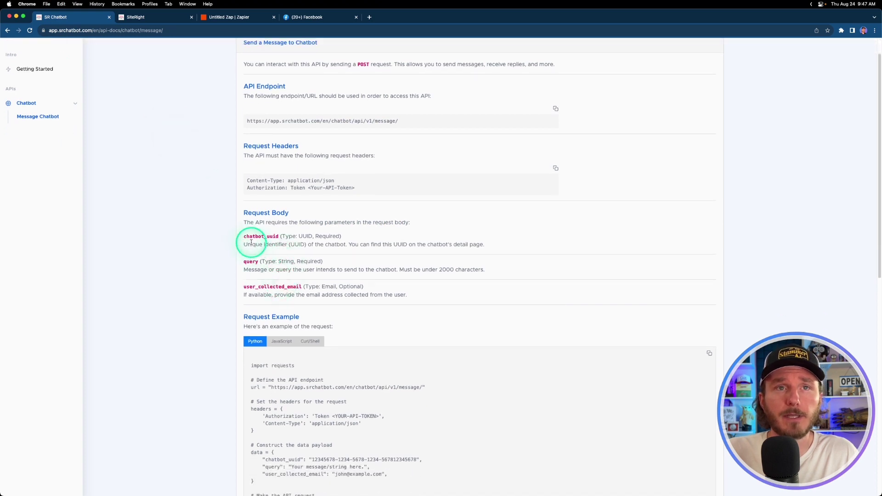
{"action": "left_click", "coordinate": [278, 253]}
{"action": "double_click", "coordinate": [243, 263]}
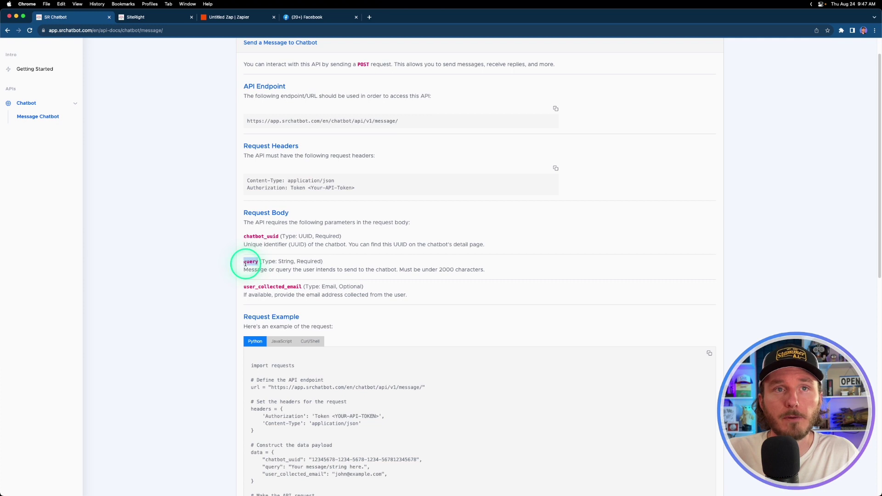
{"action": "scroll", "coordinate": [257, 229], "scroll_direction": "up", "scroll_amount": 2}
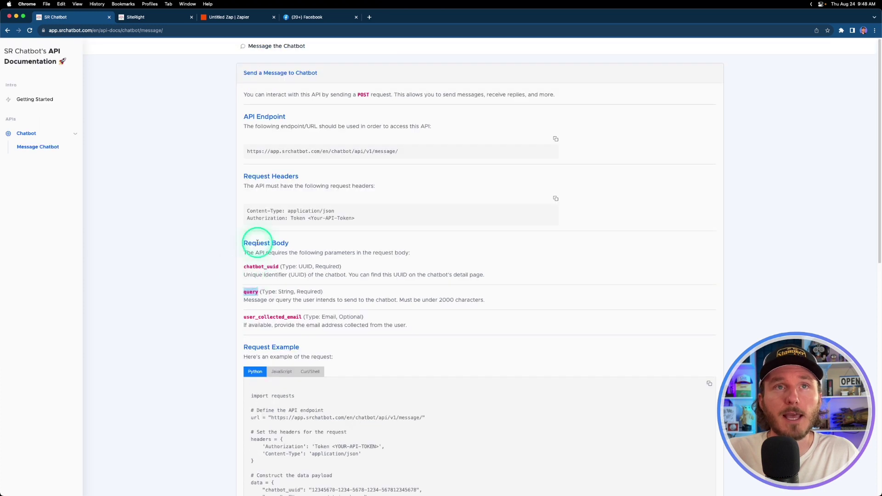
{"action": "triple_click", "coordinate": [263, 152]}
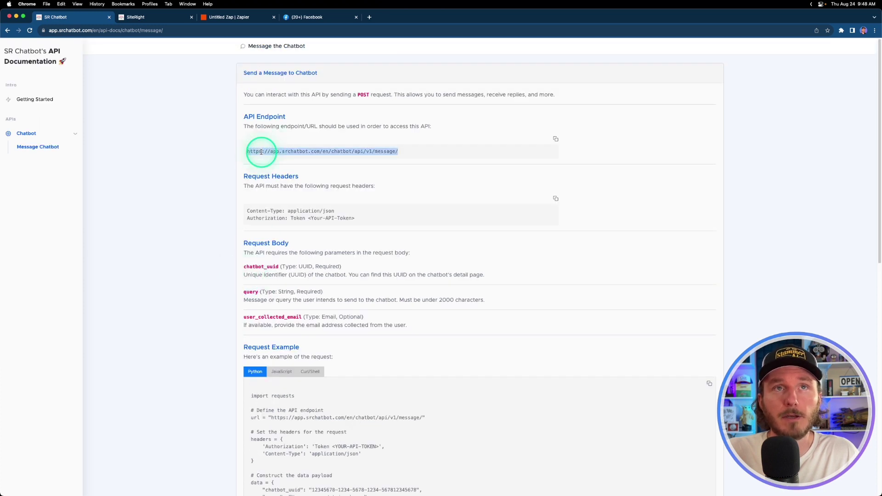
{"action": "left_click", "coordinate": [141, 20]}
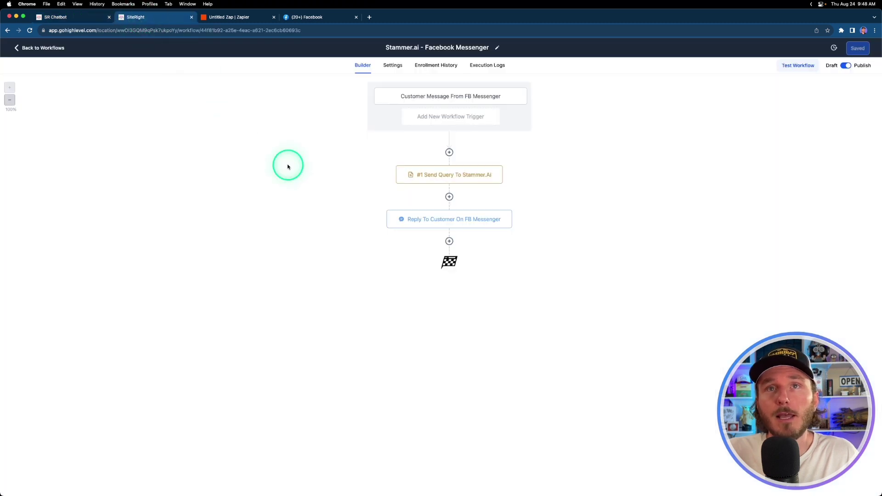
Replace the Send Query to Stammer.ai webhook URL with the copied Message Chatbot endpoint URL.
{"action": "left_click", "coordinate": [444, 175]}
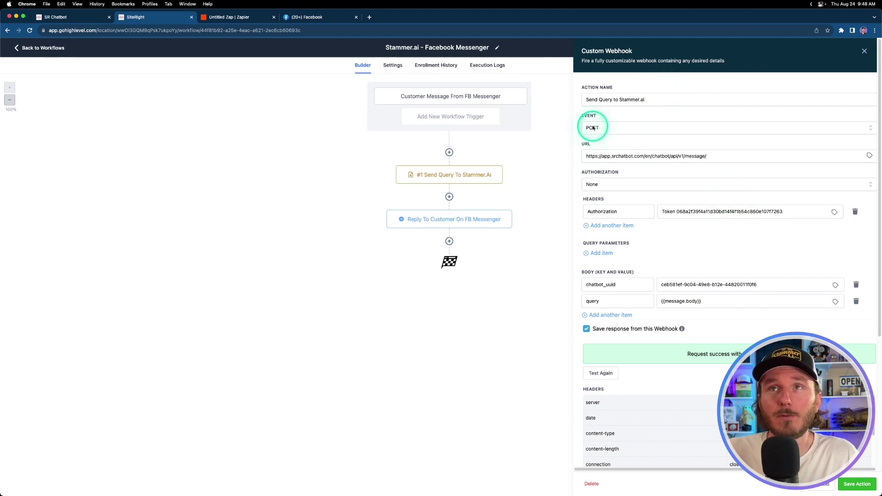
{"action": "scroll", "coordinate": [597, 133], "scroll_direction": "down", "scroll_amount": 1}
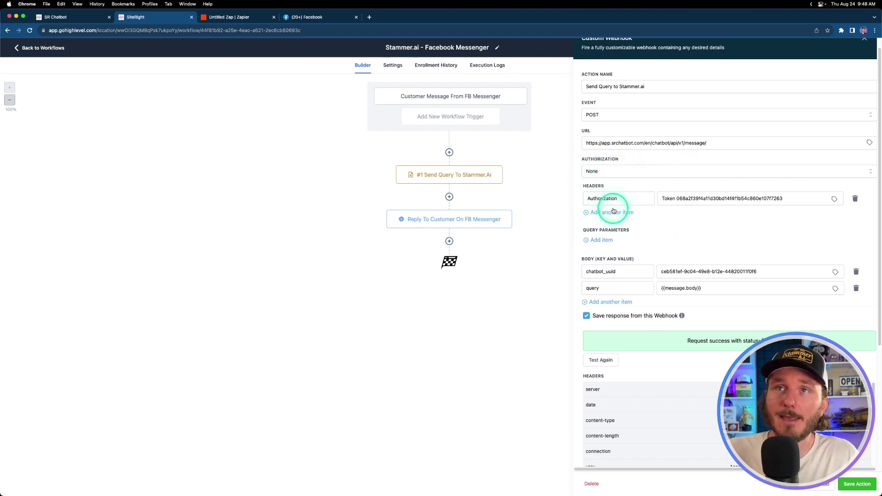
{"action": "left_click", "coordinate": [76, 18]}
{"action": "left_click", "coordinate": [556, 138]}
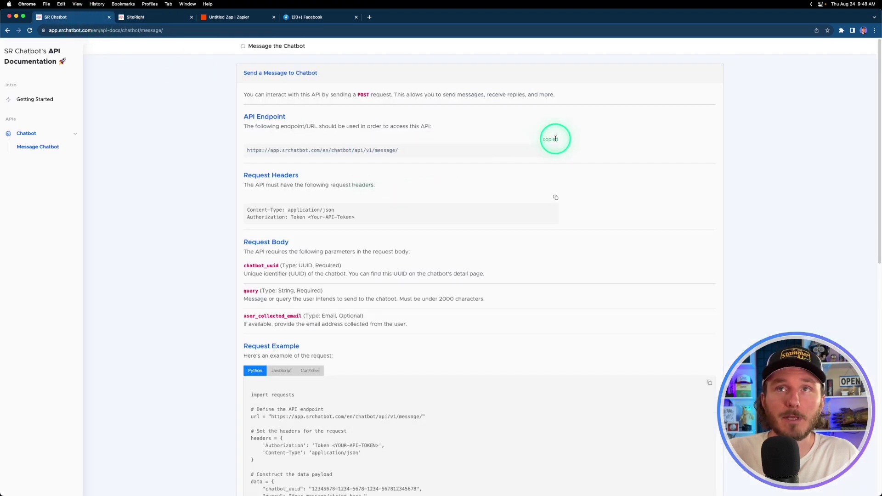
{"action": "left_click", "coordinate": [157, 19]}
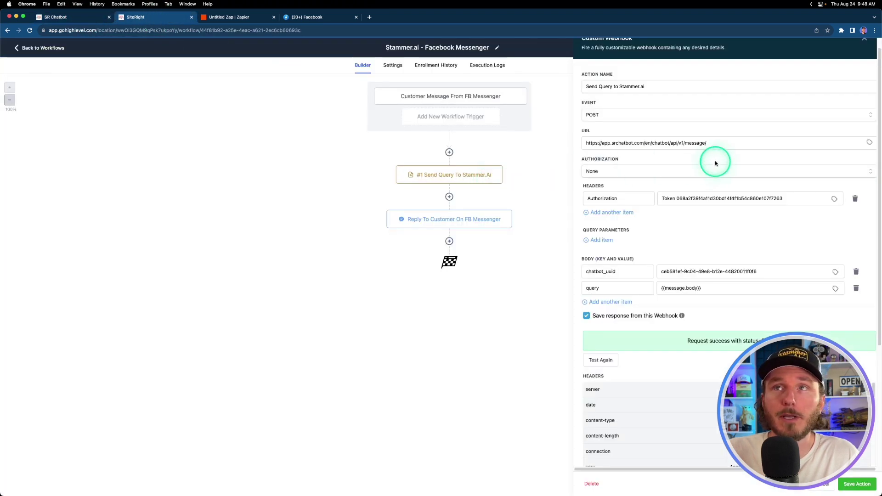
{"action": "triple_click", "coordinate": [723, 144]}
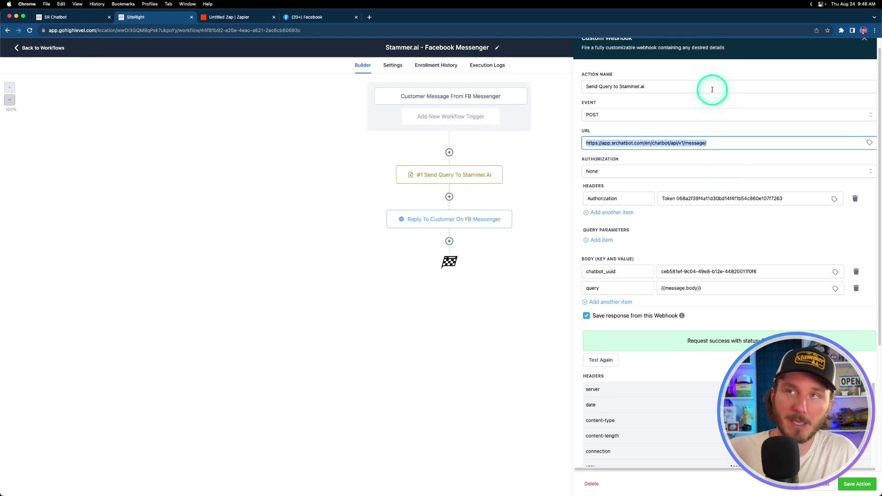
{"action": "key", "text": "super+v"}
{"action": "left_click", "coordinate": [677, 132]}
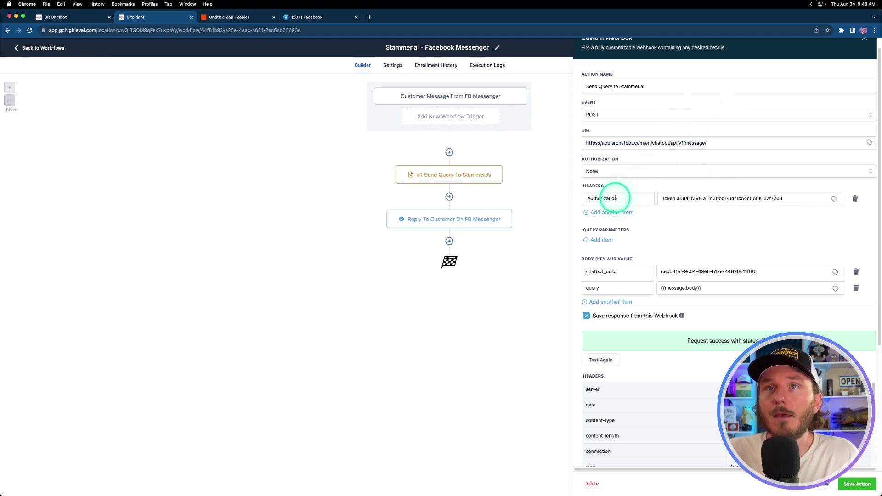
Inspect the Authorization header and place the cursor after 'Token' in its value.
{"action": "double_click", "coordinate": [588, 198]}
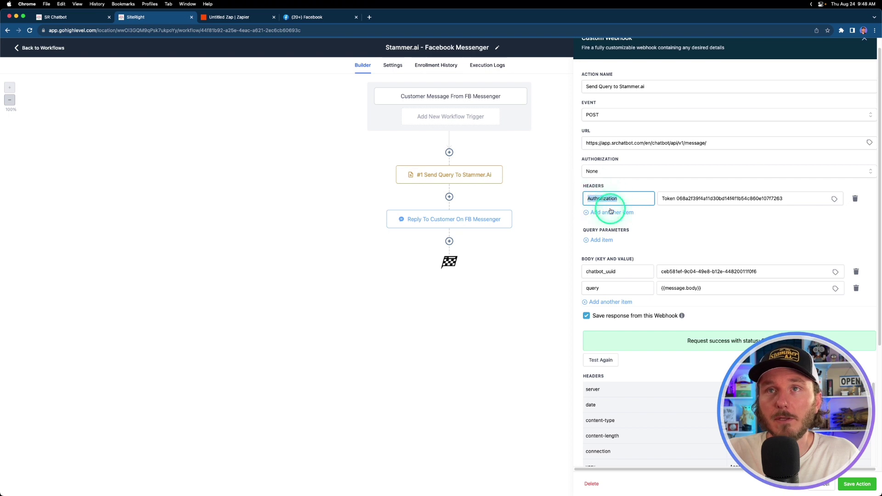
{"action": "left_click", "coordinate": [602, 197]}
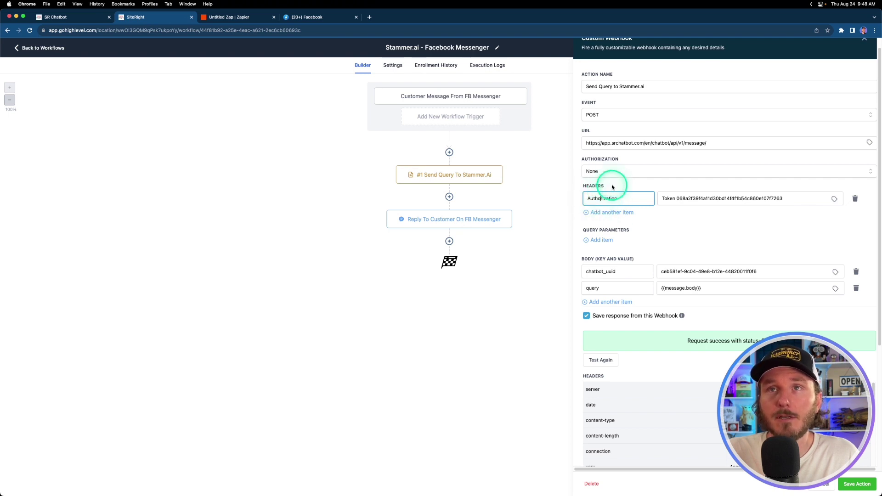
{"action": "left_click", "coordinate": [667, 200]}
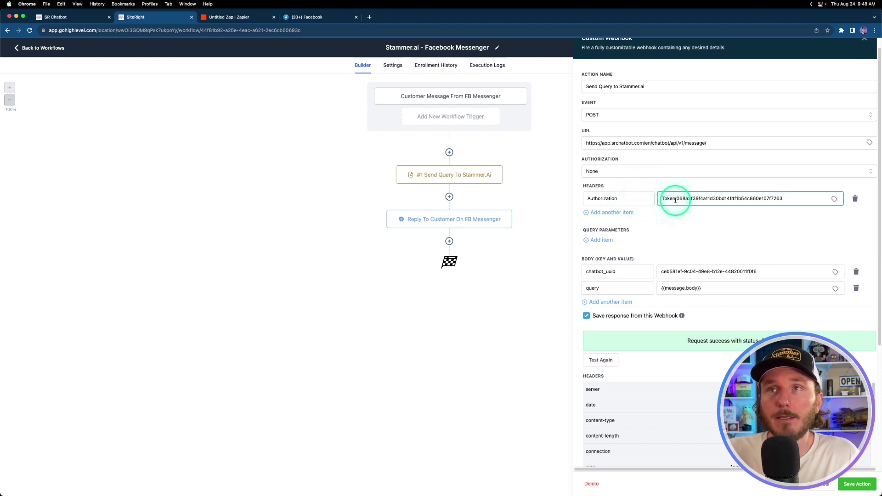
{"action": "left_click", "coordinate": [677, 199]}
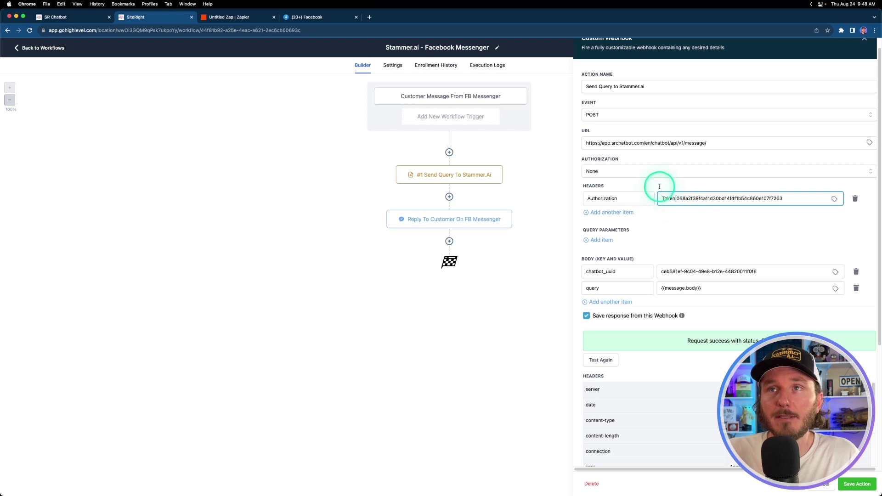
Go from the Getting Started API guide to the API Access Token page to copy the token.
{"action": "left_click", "coordinate": [80, 19]}
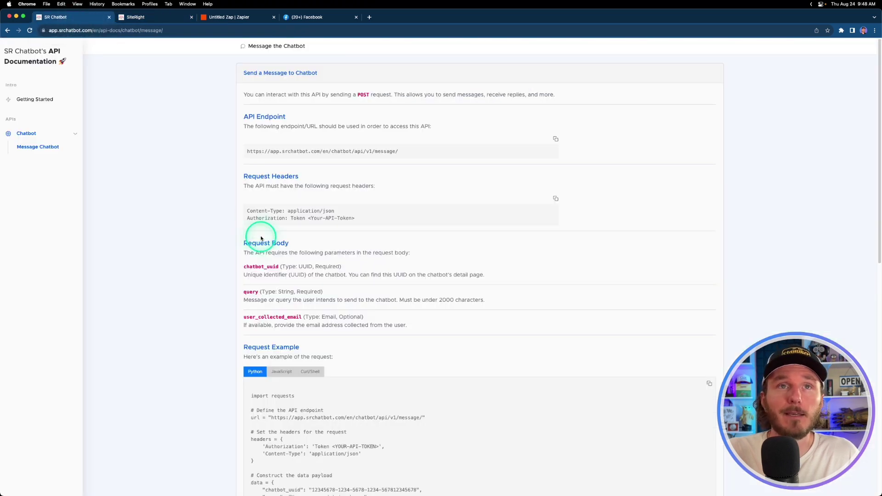
{"action": "left_click", "coordinate": [48, 101]}
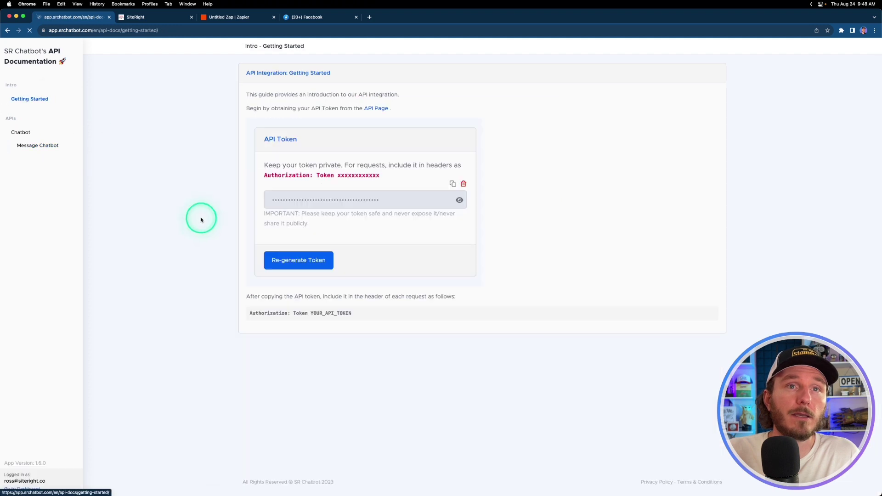
{"action": "left_click", "coordinate": [28, 488]}
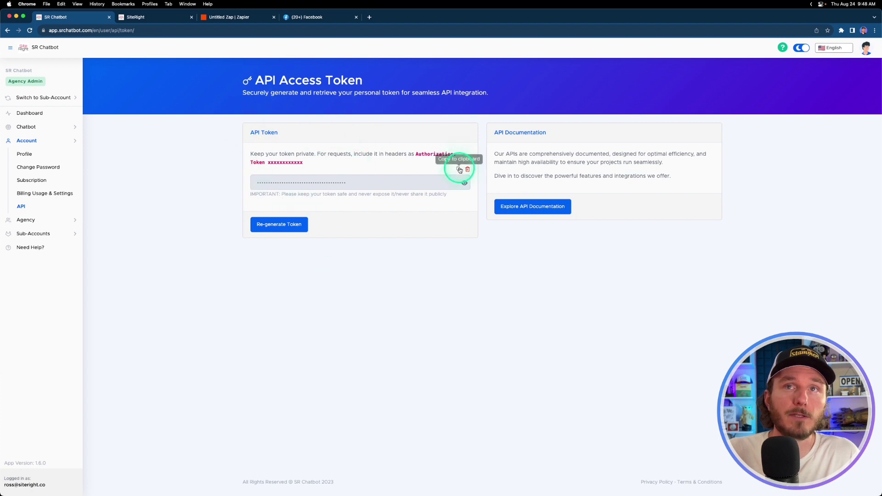
Paste the new API token over the old one after 'Token ' in the Authorization header value.
{"action": "left_click", "coordinate": [156, 16]}
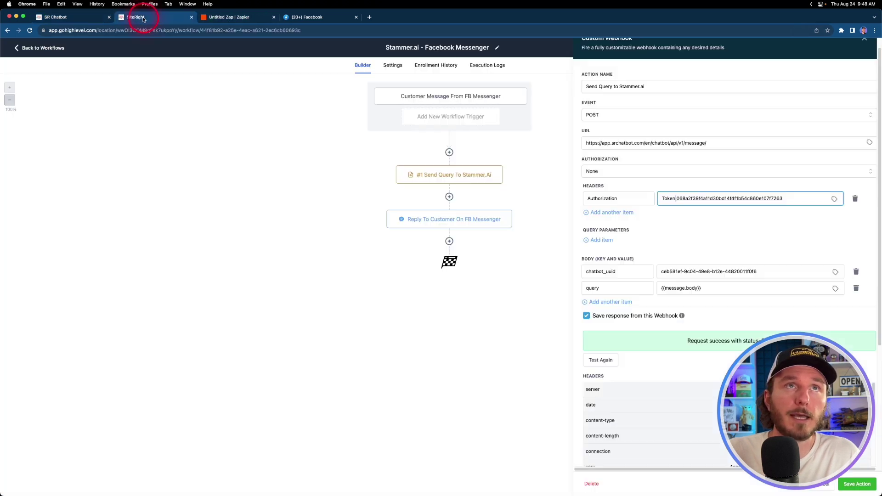
{"action": "left_click_drag", "start_coordinate": [785, 198], "coordinate": [678, 197]}
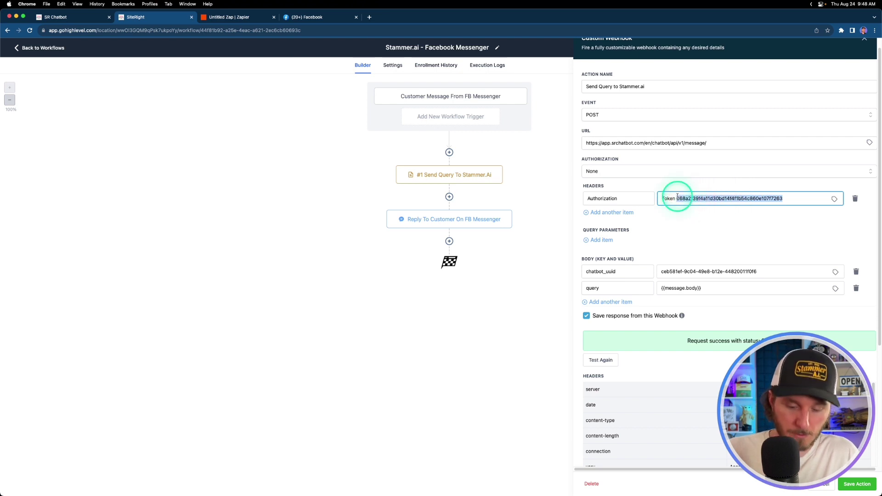
{"action": "key", "text": "ctrl+v"}
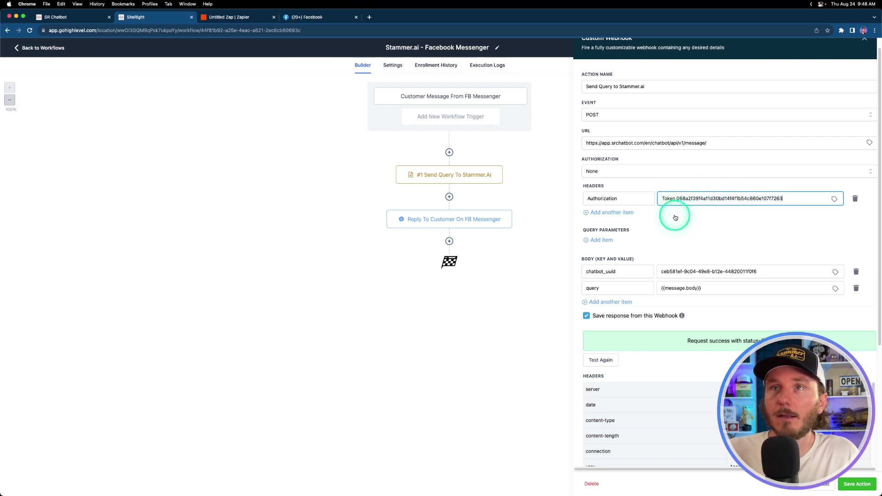
{"action": "left_click", "coordinate": [686, 187]}
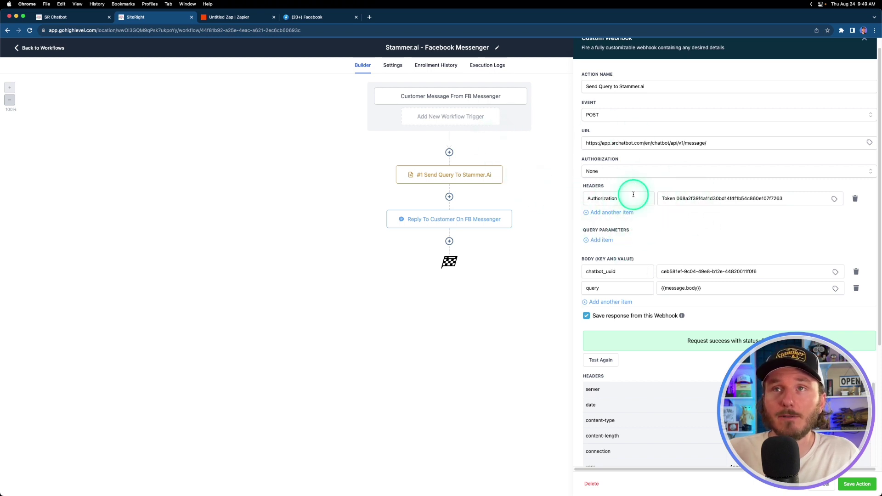
{"action": "scroll", "coordinate": [627, 211], "scroll_direction": "down", "scroll_amount": 2}
{"action": "scroll", "coordinate": [618, 226], "scroll_direction": "down", "scroll_amount": 1}
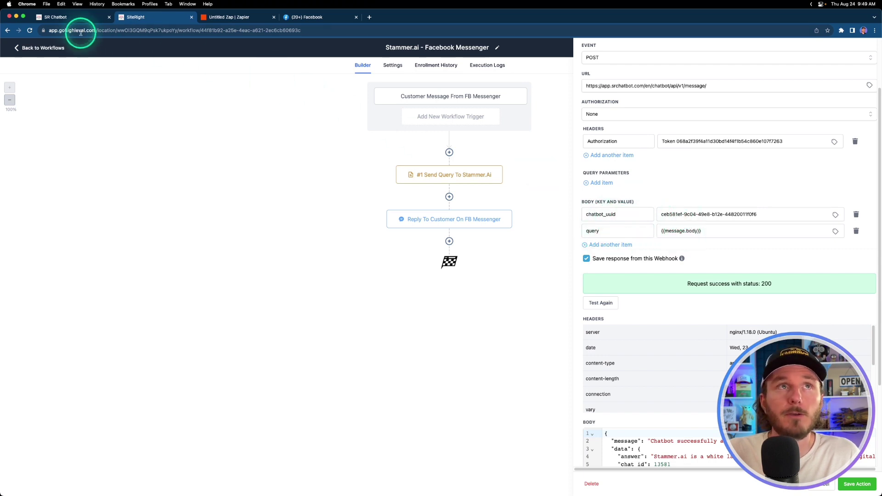
{"action": "left_click", "coordinate": [63, 17]}
{"action": "left_click", "coordinate": [28, 127]}
{"action": "left_click", "coordinate": [40, 140]}
{"action": "scroll", "coordinate": [437, 240], "scroll_direction": "down", "scroll_amount": 6}
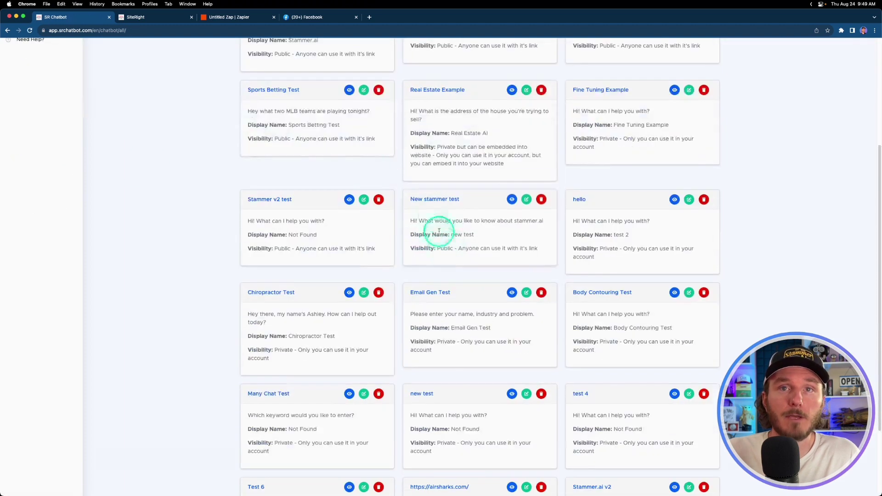
{"action": "left_click", "coordinate": [512, 291]}
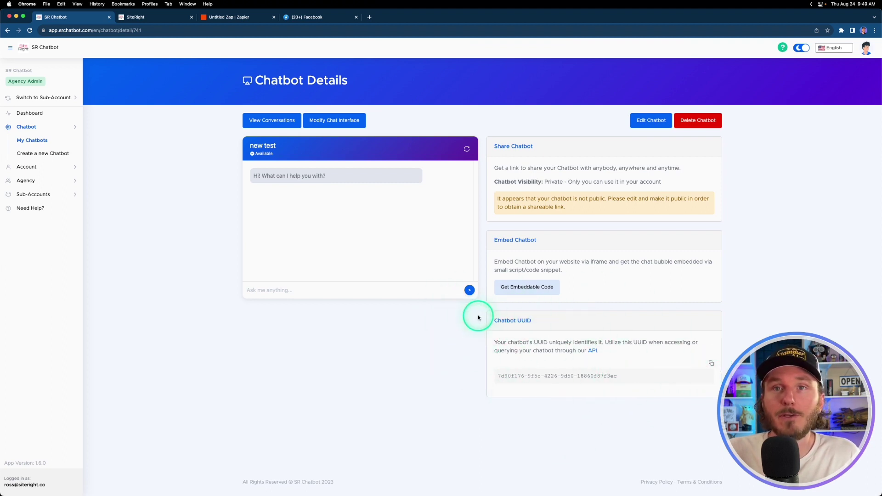
{"action": "left_click", "coordinate": [147, 18]}
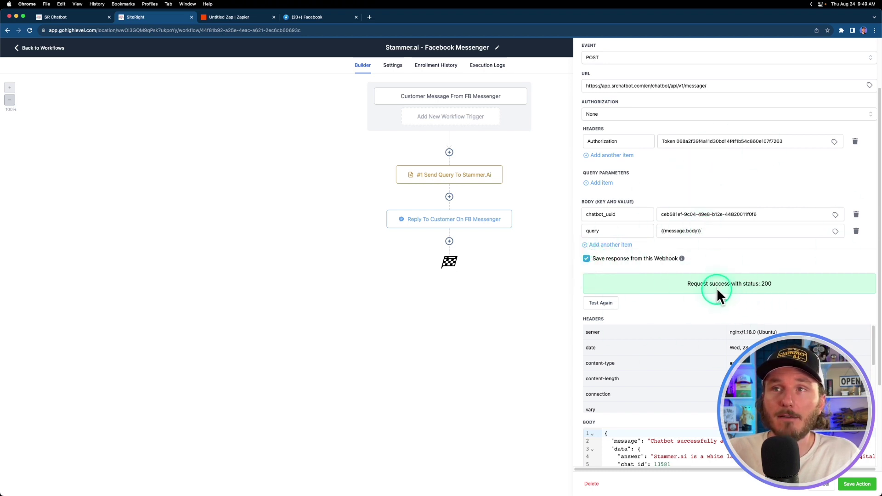
Uncheck 'Save response from this Webhook' to clear the old result and inspect the {{message.body}} query value.
{"action": "left_click", "coordinate": [587, 259]}
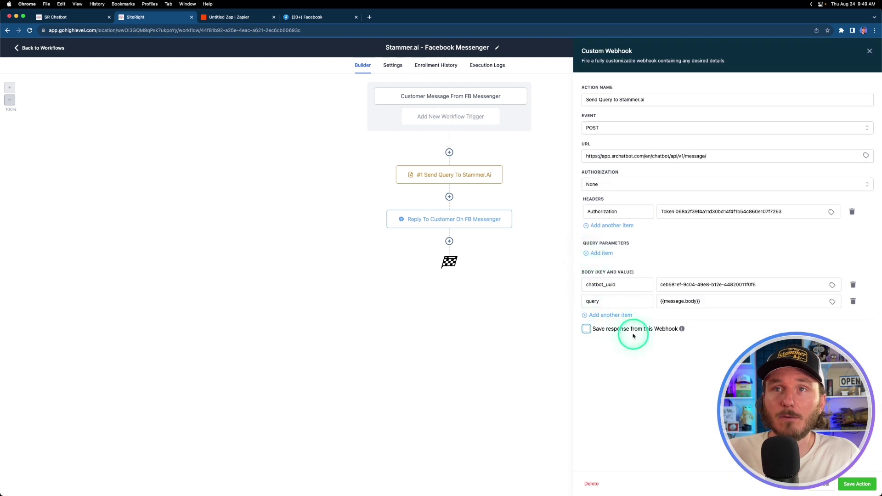
{"action": "left_click_drag", "start_coordinate": [712, 303], "coordinate": [708, 291]}
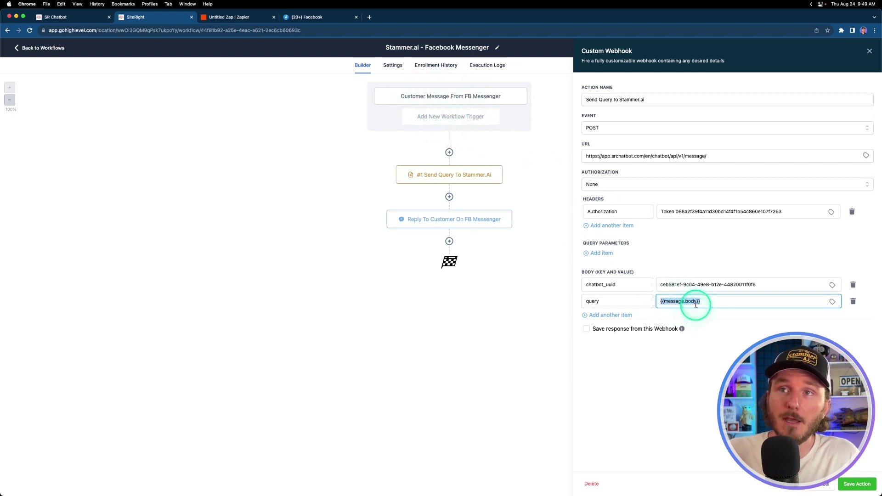
{"action": "left_click_drag", "start_coordinate": [698, 303], "coordinate": [650, 302]}
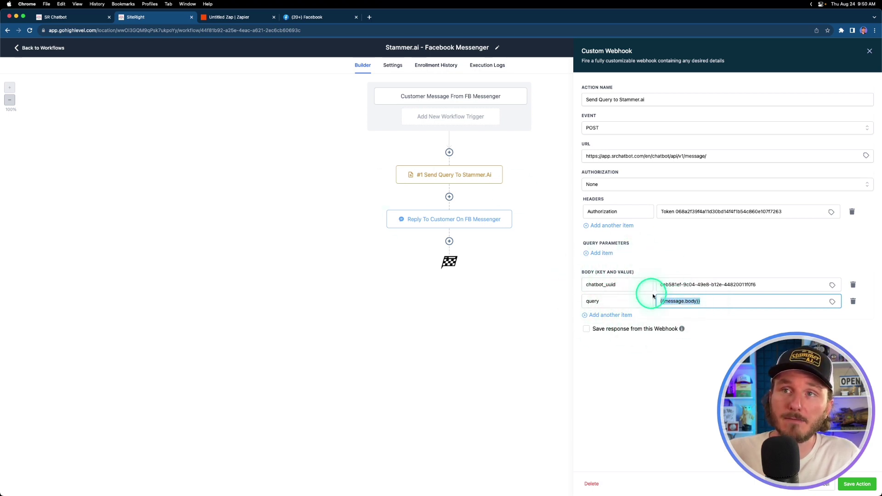
{"action": "left_click", "coordinate": [698, 302]}
{"action": "left_click_drag", "start_coordinate": [706, 302], "coordinate": [652, 299]}
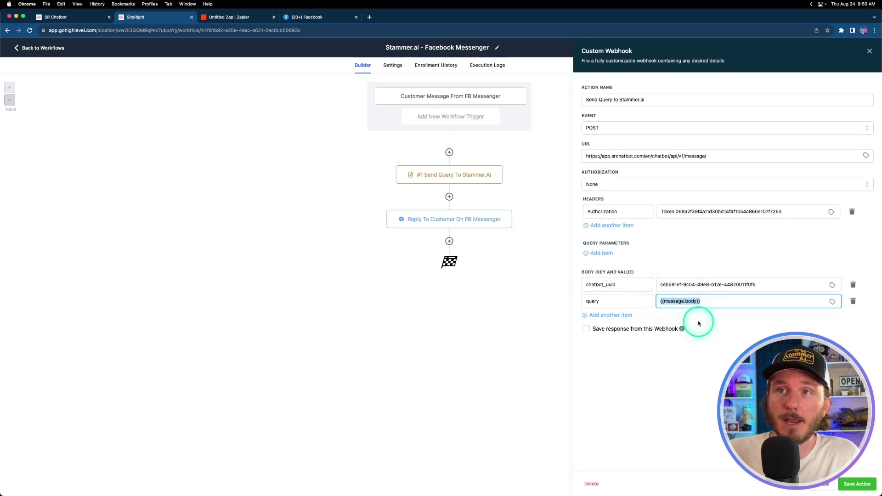
{"action": "left_click", "coordinate": [587, 329]}
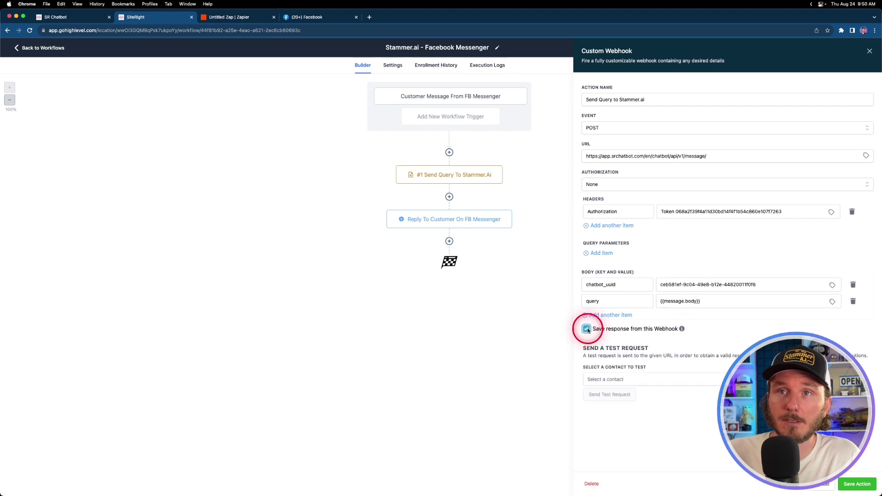
{"action": "left_click", "coordinate": [611, 382]}
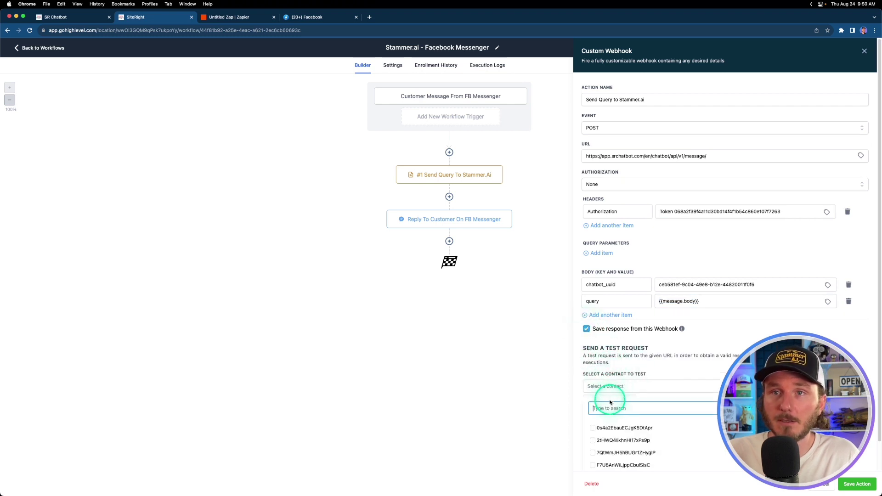
{"action": "type", "text": "ross"}
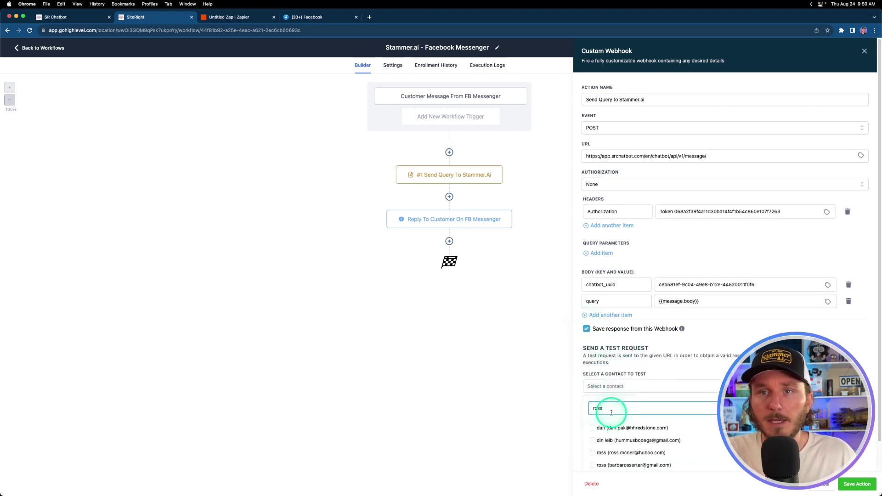
{"action": "scroll", "coordinate": [643, 441], "scroll_direction": "down", "scroll_amount": 2}
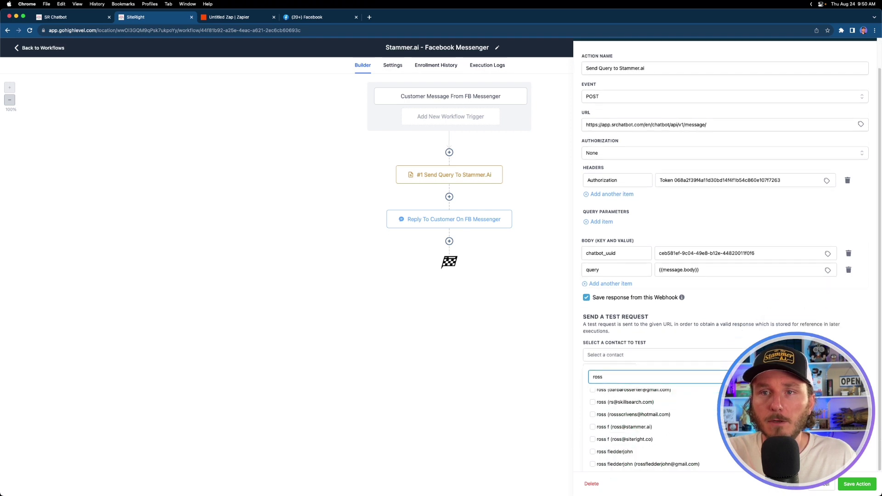
{"action": "left_click", "coordinate": [592, 465]}
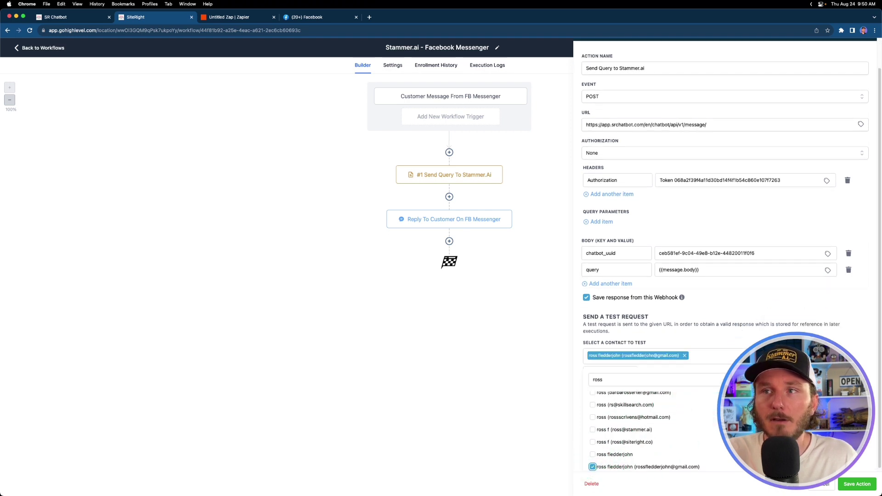
{"action": "left_click", "coordinate": [613, 399]}
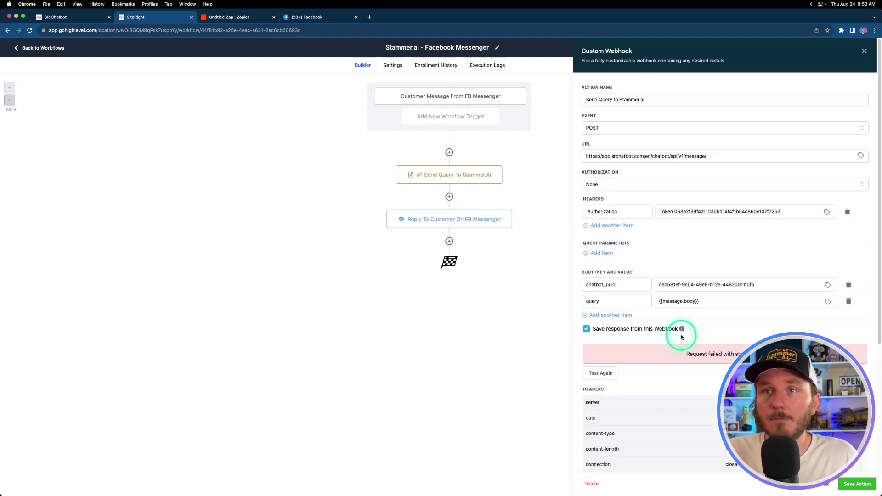
{"action": "mouse_move", "coordinate": [703, 301]}
{"action": "left_mouse_down"}
{"action": "mouse_move", "coordinate": [662, 301]}
{"action": "mouse_move", "coordinate": [702, 301]}
{"action": "left_mouse_up"}
{"action": "left_click", "coordinate": [702, 302]}
{"action": "scroll", "coordinate": [626, 335], "scroll_direction": "down", "scroll_amount": 1}
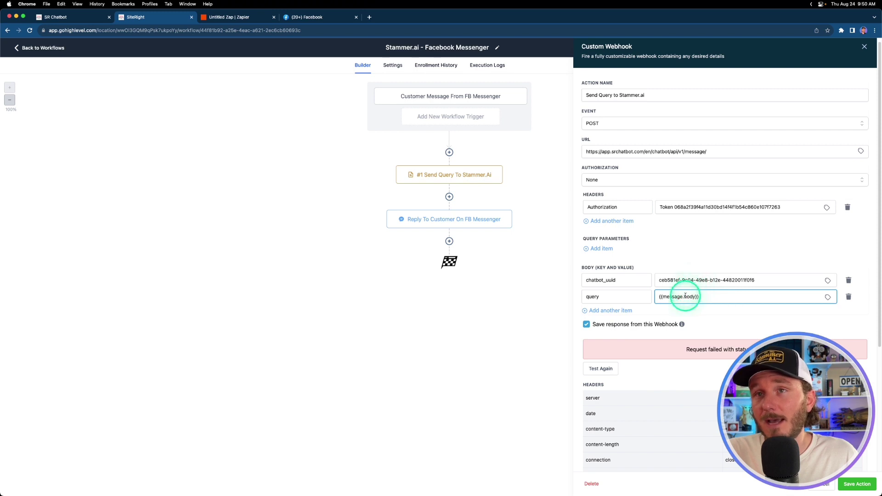
{"action": "left_click_drag", "start_coordinate": [685, 296], "coordinate": [663, 272]}
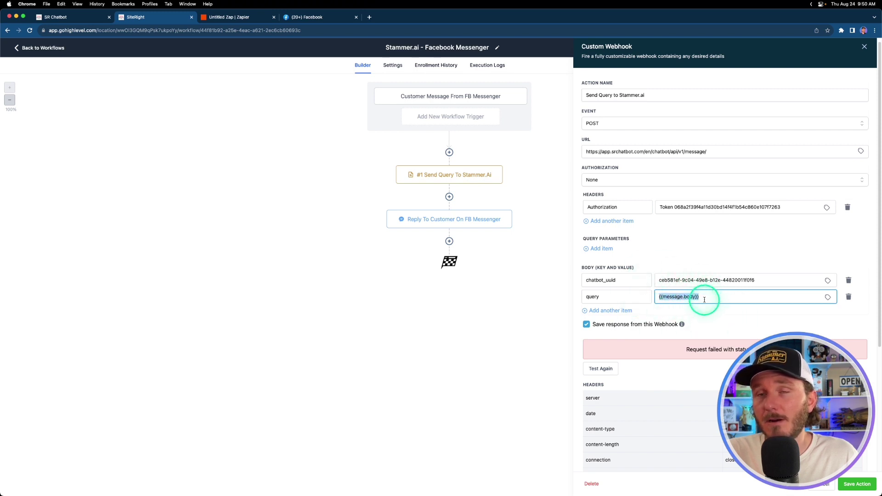
{"action": "scroll", "coordinate": [684, 309], "scroll_direction": "down", "scroll_amount": 1}
{"action": "scroll", "coordinate": [684, 308], "scroll_direction": "down", "scroll_amount": 2}
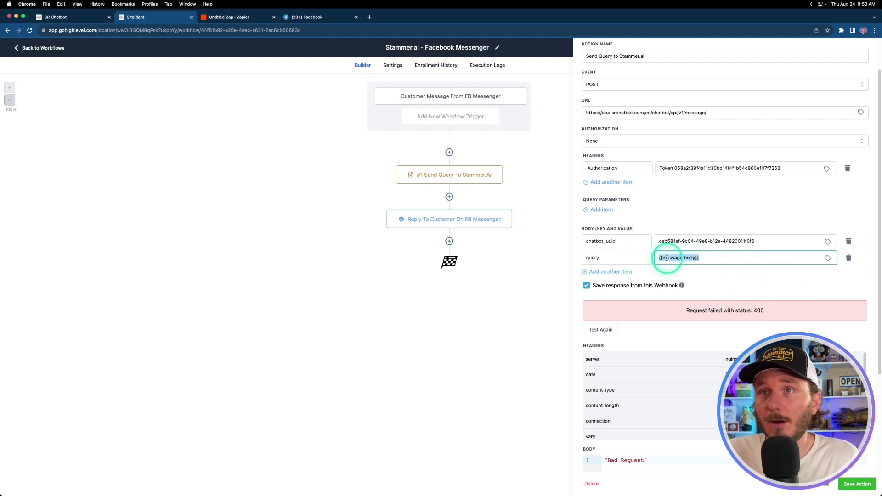
{"action": "left_click_drag", "start_coordinate": [704, 258], "coordinate": [653, 256]}
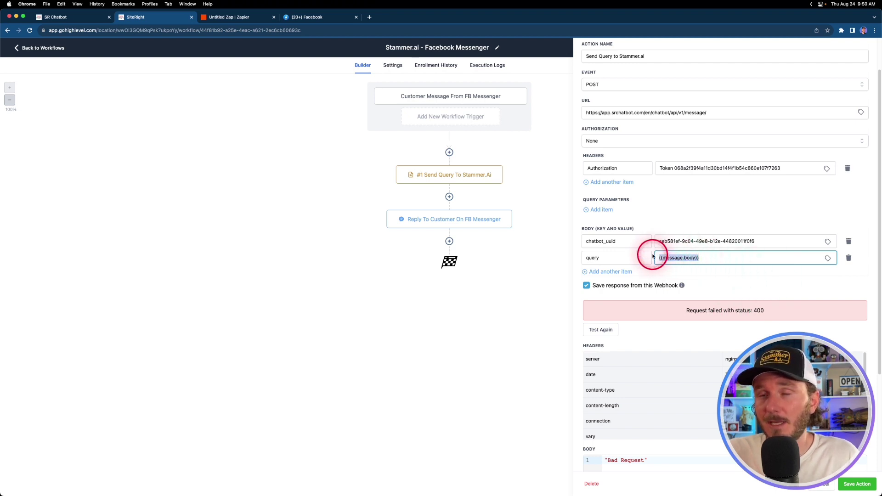
{"action": "scroll", "coordinate": [661, 268], "scroll_direction": "down", "scroll_amount": 3}
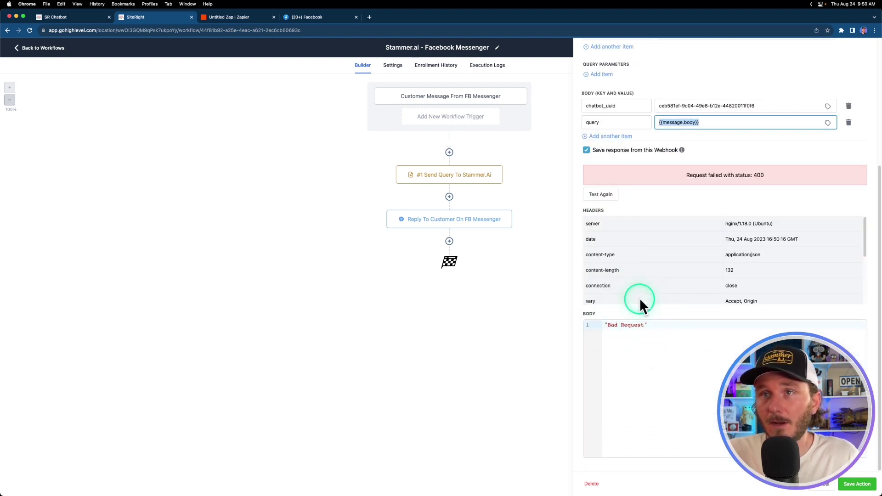
Check the 'hello there' query value and clear the failed test result with Test Again.
{"action": "scroll", "coordinate": [657, 294], "scroll_direction": "up", "scroll_amount": 3}
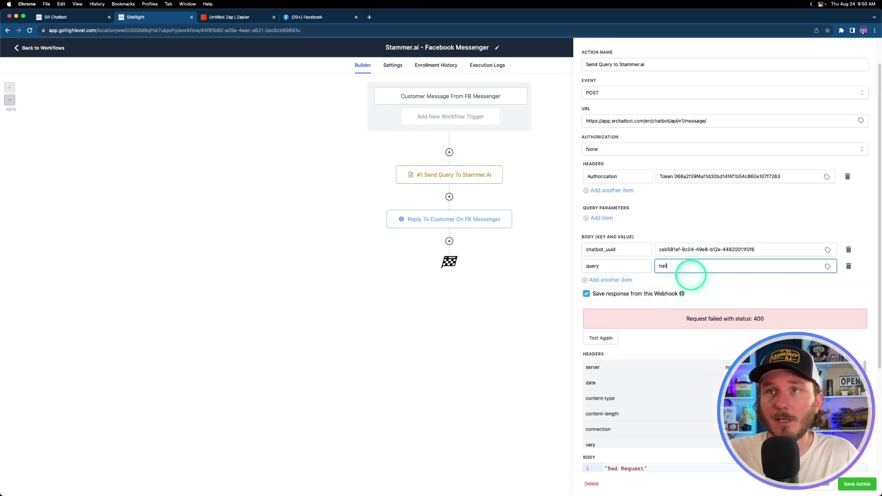
{"action": "scroll", "coordinate": [691, 275], "scroll_direction": "down", "scroll_amount": 1}
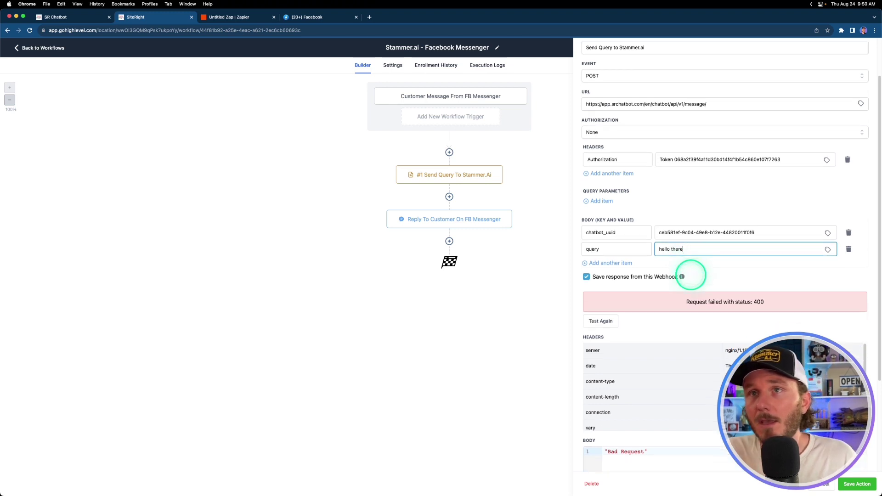
{"action": "scroll", "coordinate": [661, 269], "scroll_direction": "down", "scroll_amount": 2}
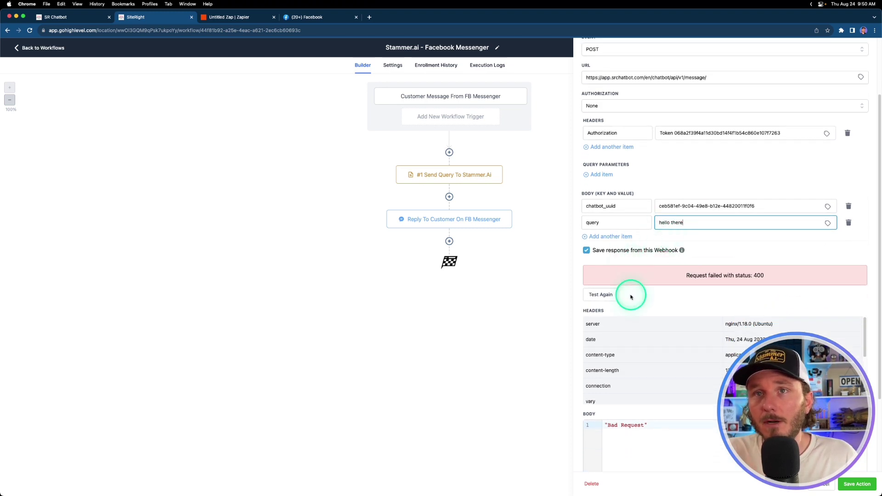
{"action": "left_click", "coordinate": [603, 295]}
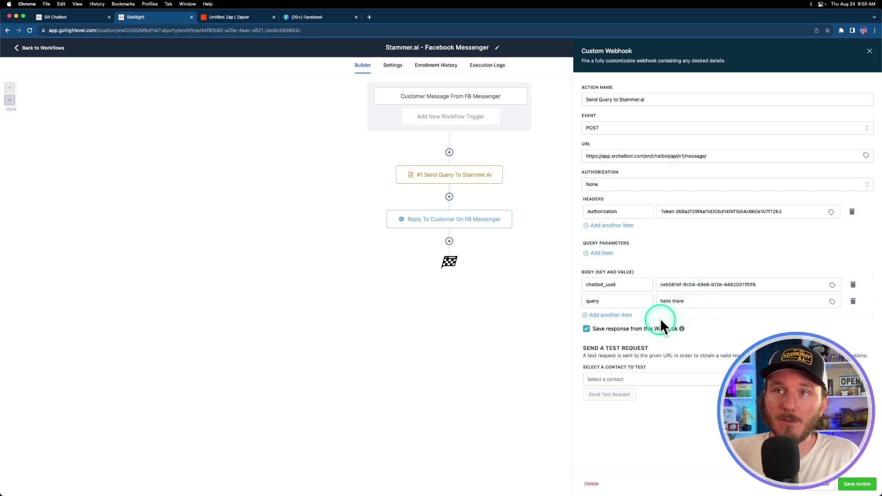
Pick a test contact by searching its name and send the test request to Stammer.ai.
{"action": "left_click", "coordinate": [625, 381]}
{"action": "left_click", "coordinate": [616, 401]}
{"action": "type", "text": "ross"}
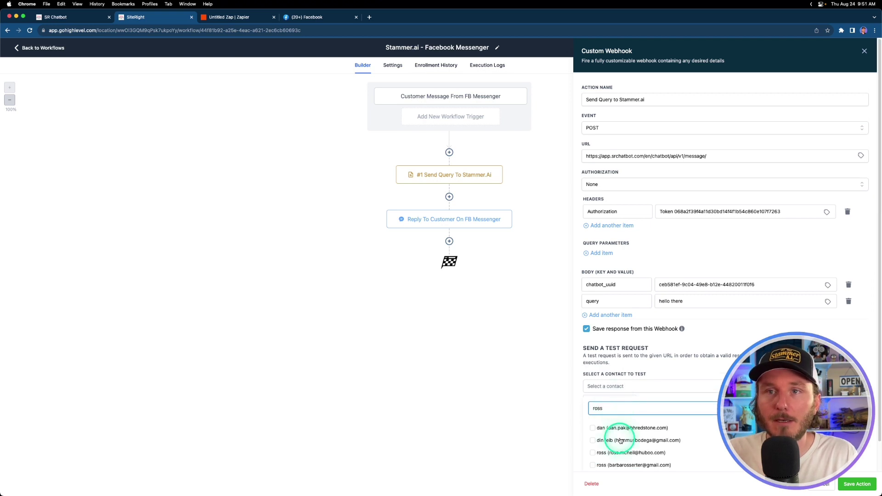
{"action": "scroll", "coordinate": [661, 436], "scroll_direction": "down", "scroll_amount": 2}
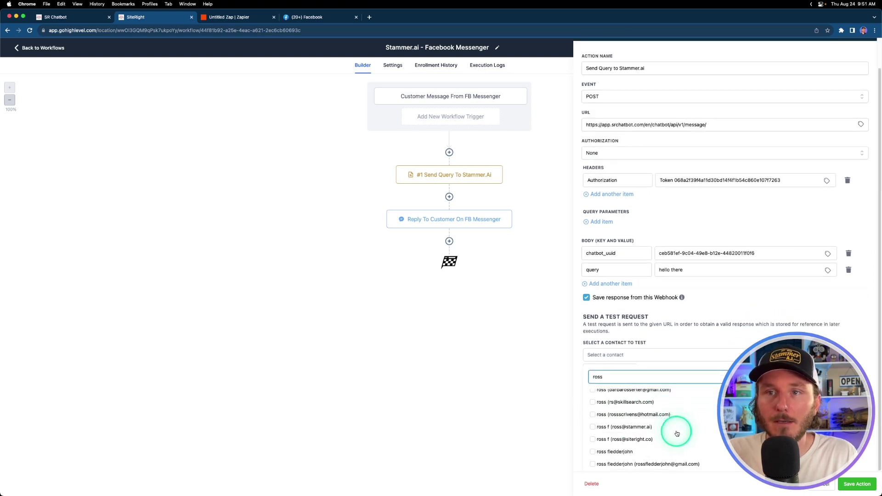
{"action": "left_click", "coordinate": [592, 465]}
{"action": "left_click", "coordinate": [612, 397]}
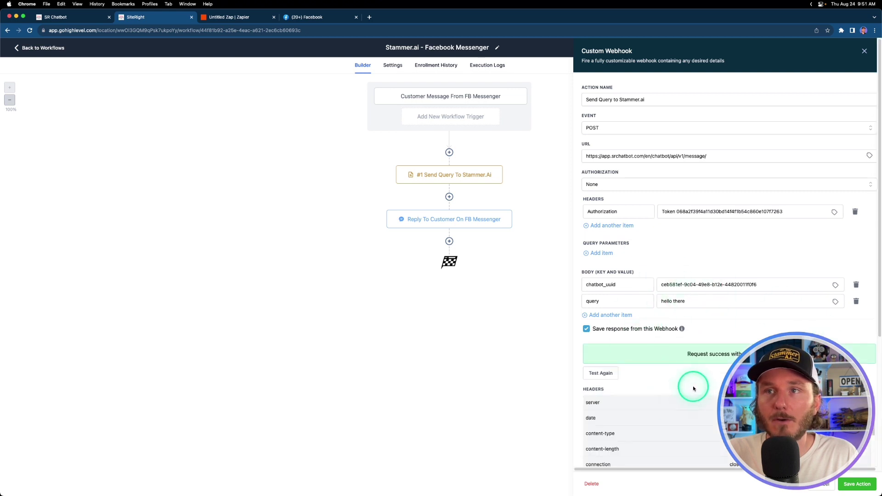
Inspect the 200 response, highlighting 'Chatbot successfully answered.' and the chatbot's answer line.
{"action": "scroll", "coordinate": [693, 386], "scroll_direction": "down", "scroll_amount": 2}
{"action": "scroll", "coordinate": [733, 334], "scroll_direction": "down", "scroll_amount": 8}
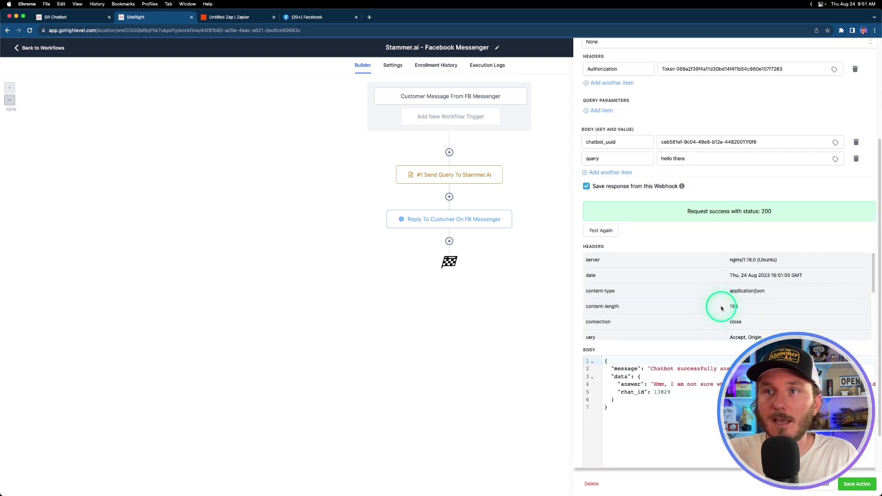
{"action": "left_click_drag", "start_coordinate": [648, 332], "coordinate": [748, 325]}
{"action": "left_click", "coordinate": [620, 327]}
{"action": "left_click", "coordinate": [626, 344]}
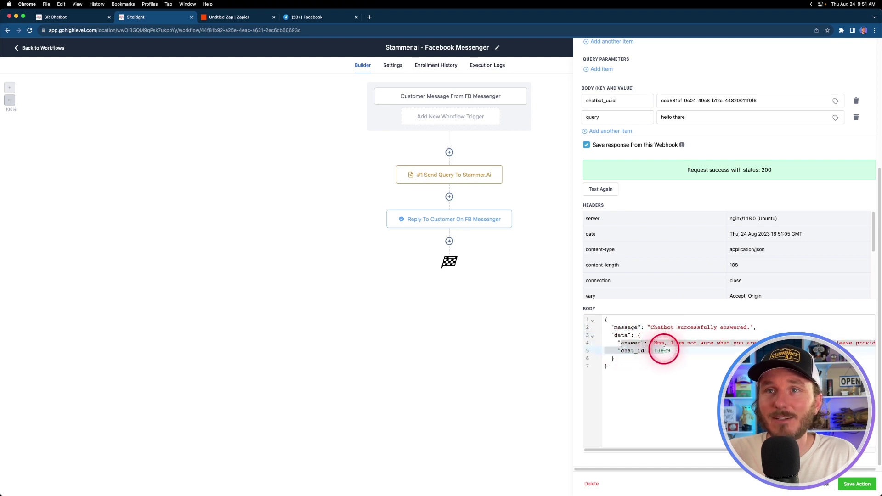
{"action": "triple_click", "coordinate": [657, 344]}
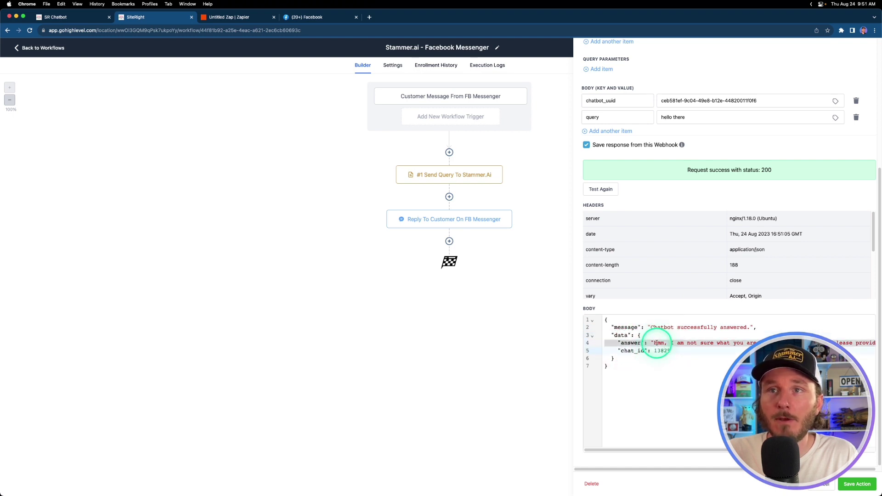
{"action": "scroll", "coordinate": [657, 344], "scroll_direction": "right", "scroll_amount": 5}
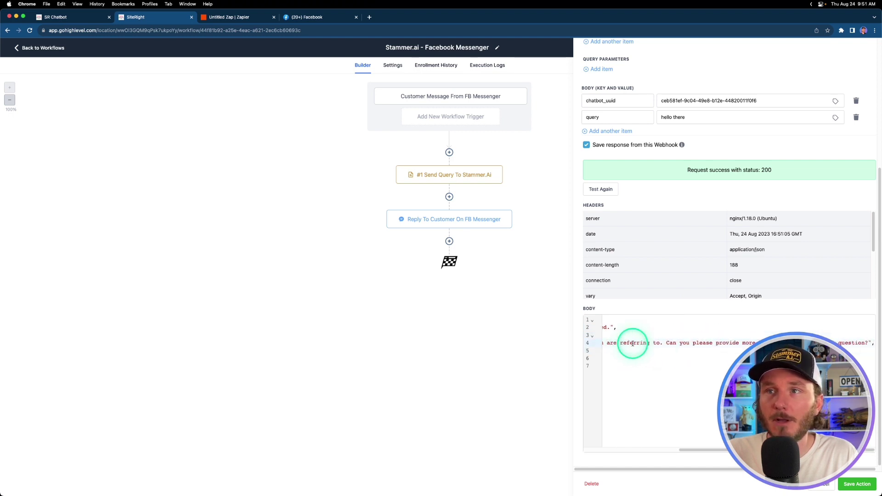
{"action": "scroll", "coordinate": [633, 343], "scroll_direction": "left", "scroll_amount": 5}
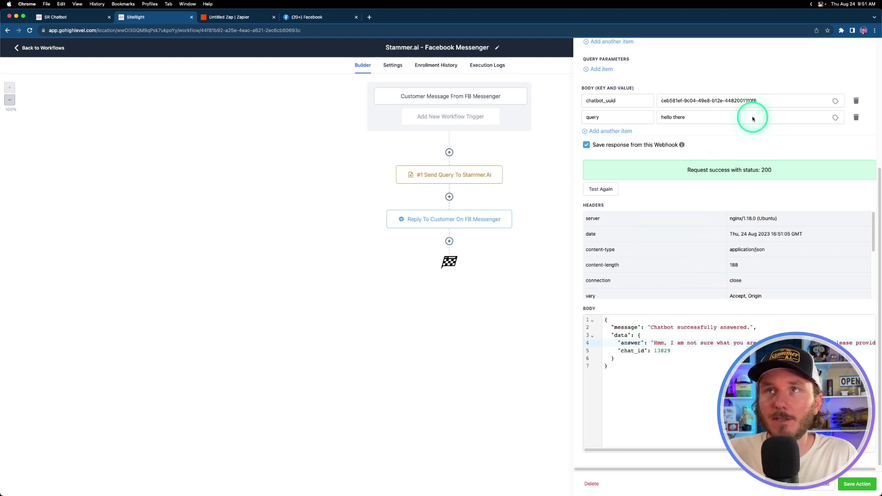
{"action": "left_click", "coordinate": [622, 357]}
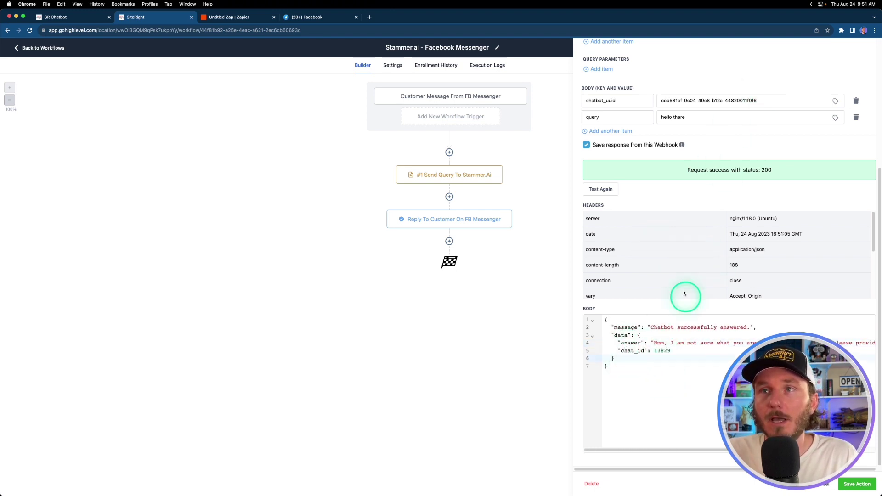
Save the webhook step and bring up the Reply To Customer On FB Messenger step.
{"action": "left_click", "coordinate": [857, 484]}
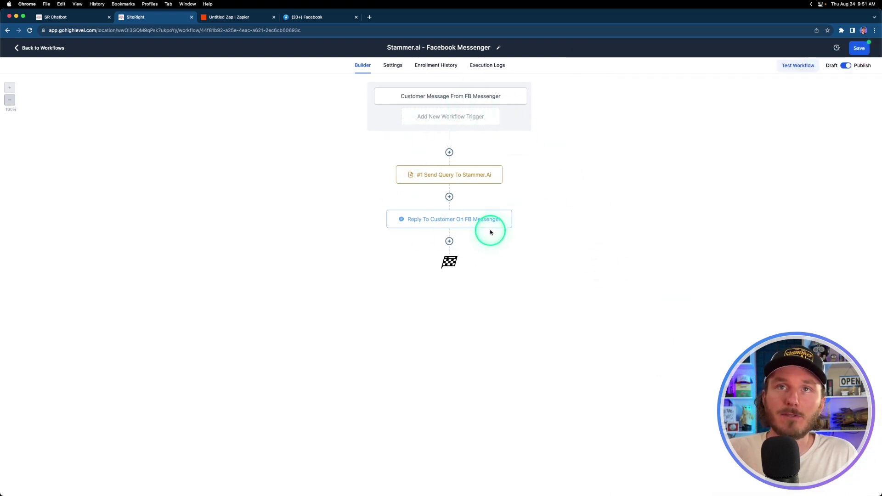
{"action": "left_click", "coordinate": [472, 177]}
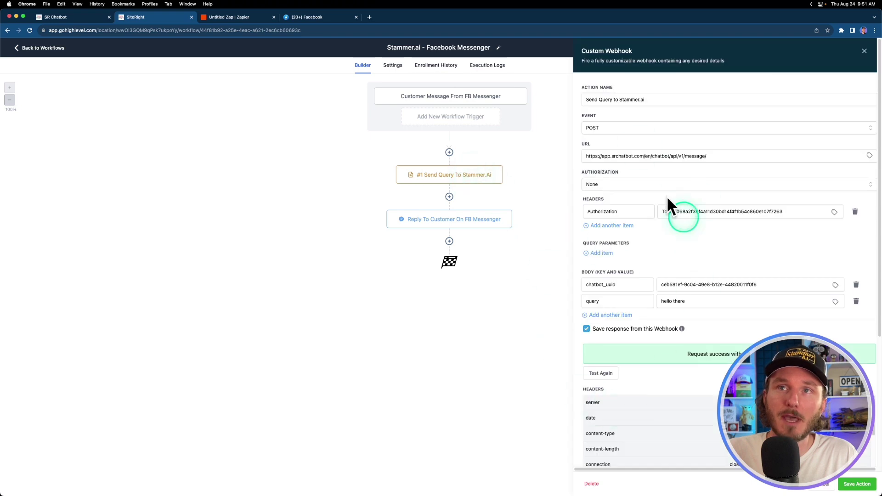
{"action": "left_click", "coordinate": [865, 51]}
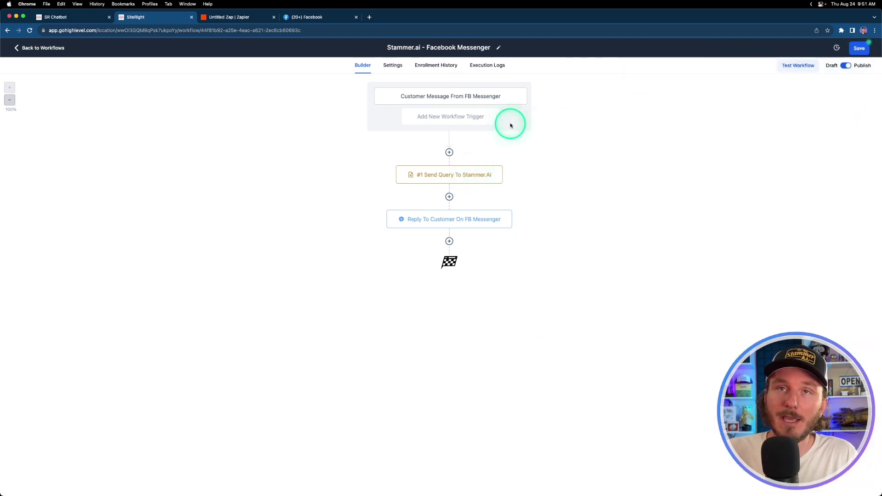
{"action": "left_click", "coordinate": [475, 221]}
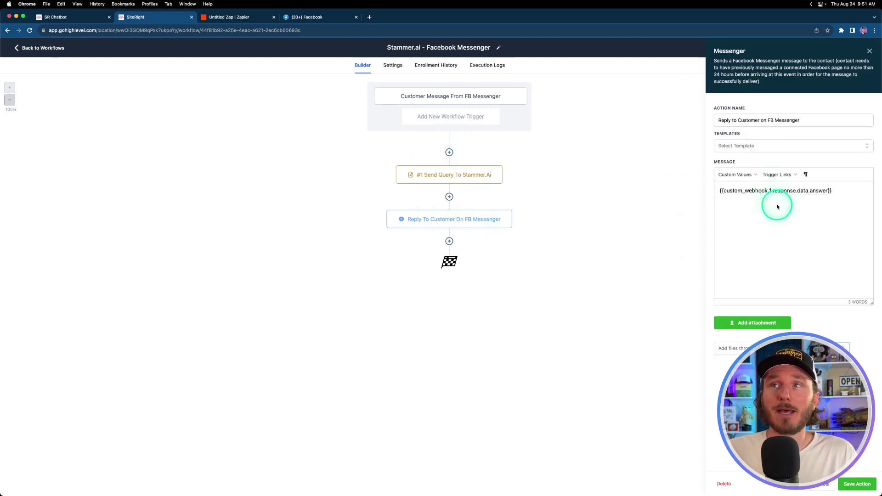
Make the reply message just {{custom_webhook.1.response.data.answer}}, removing the duplicate answer line.
{"action": "left_click", "coordinate": [828, 200]}
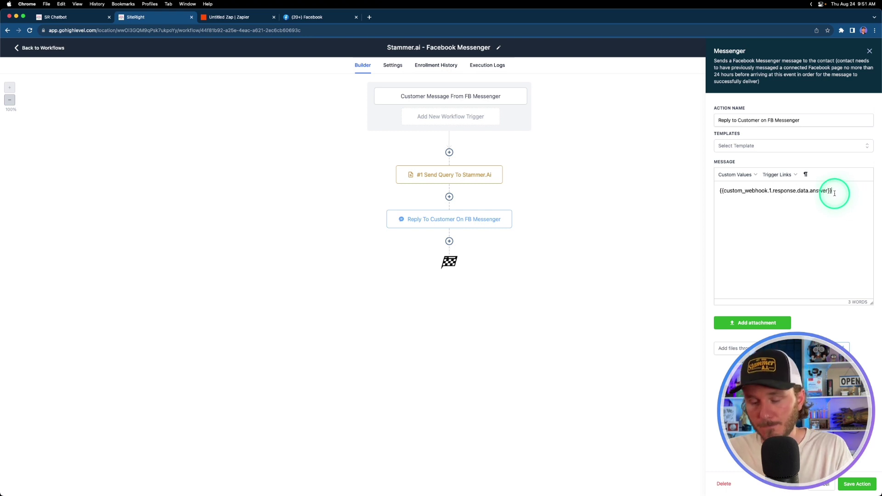
{"action": "left_click", "coordinate": [757, 175]}
{"action": "mouse_move", "coordinate": [748, 279]}
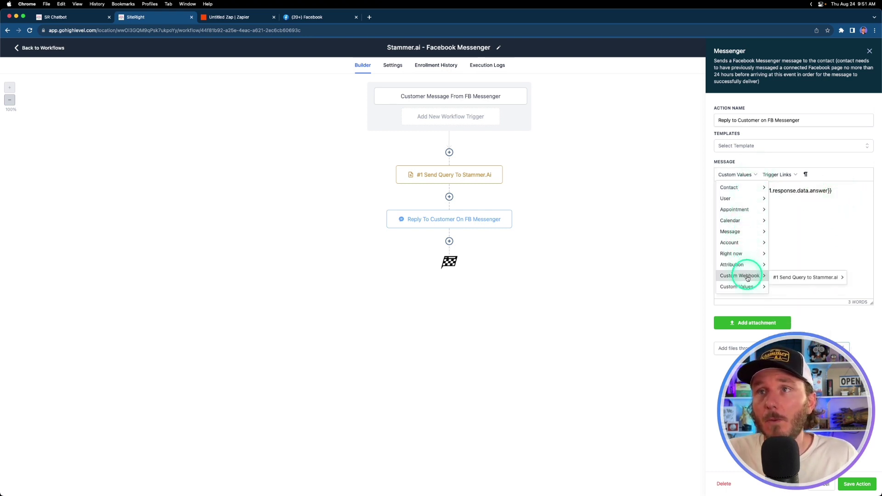
{"action": "mouse_move", "coordinate": [805, 285]}
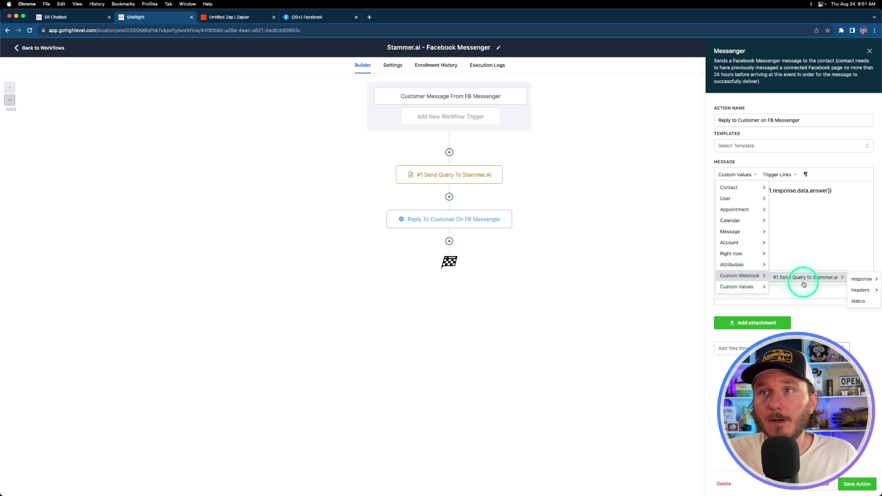
{"action": "mouse_move", "coordinate": [866, 284]}
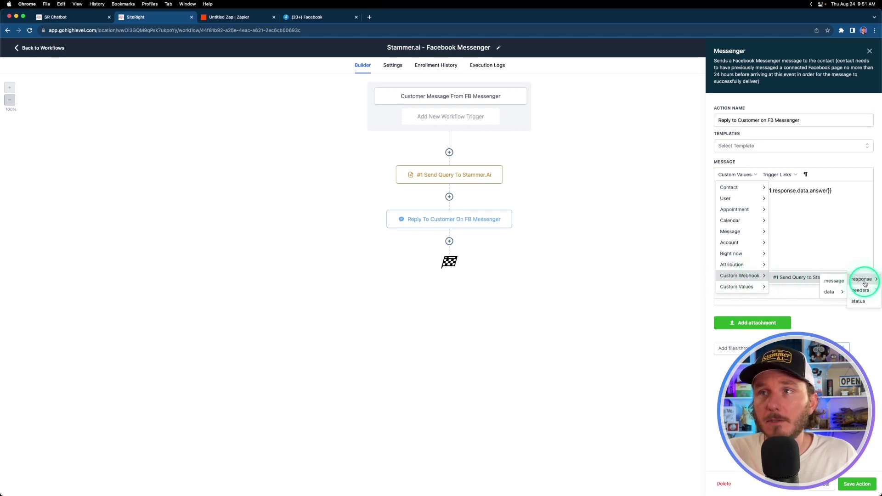
{"action": "mouse_move", "coordinate": [839, 294]}
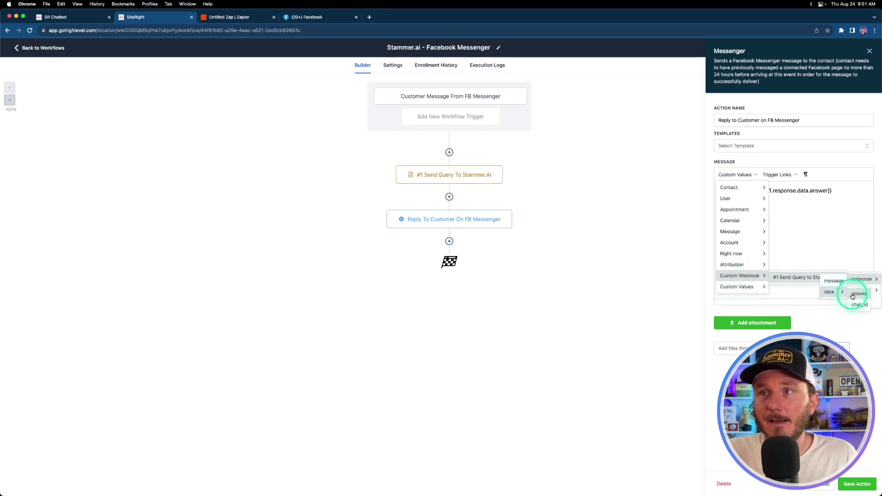
{"action": "left_click", "coordinate": [857, 297]}
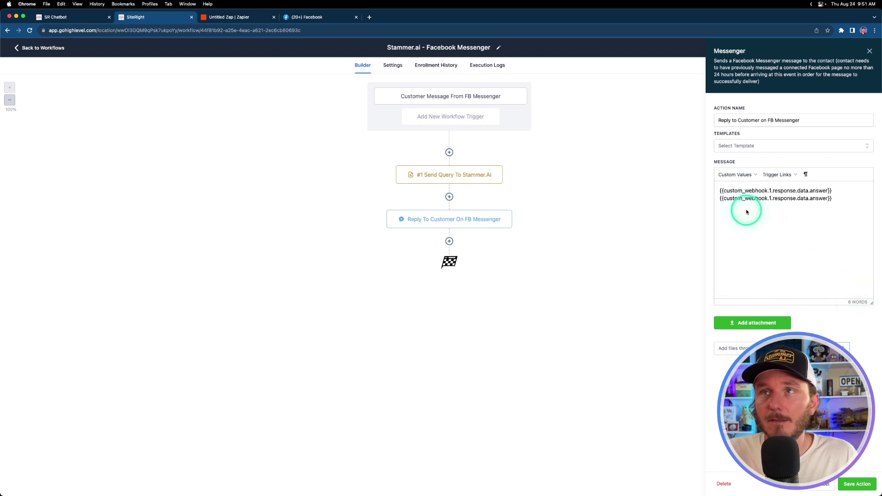
{"action": "mouse_move", "coordinate": [719, 198]}
{"action": "left_mouse_down"}
{"action": "mouse_move", "coordinate": [838, 198]}
{"action": "mouse_move", "coordinate": [719, 200]}
{"action": "left_mouse_up"}
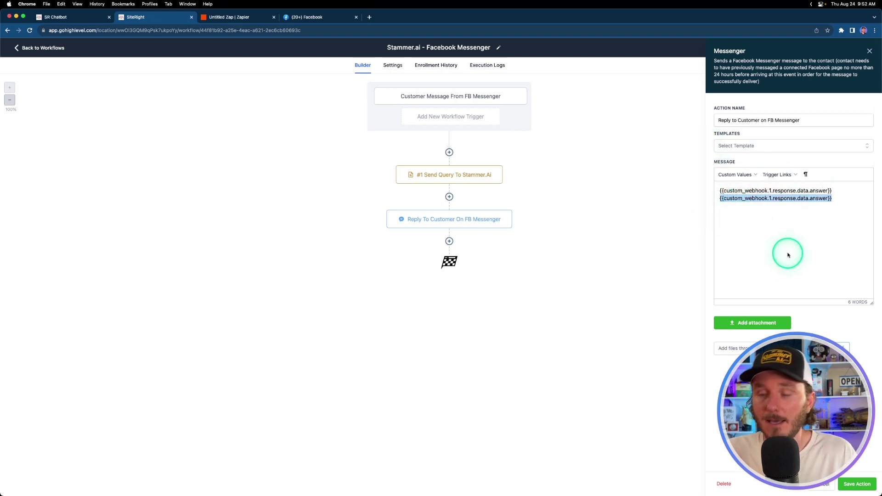
{"action": "key", "text": "BackSpace"}
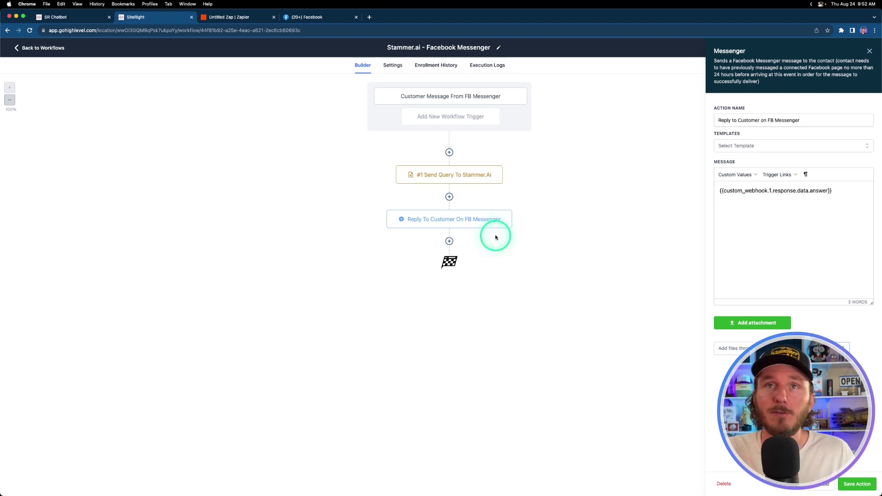
Save the Messenger reply step and clear the 'hello there' query in the Send Query webhook.
{"action": "left_click", "coordinate": [855, 484]}
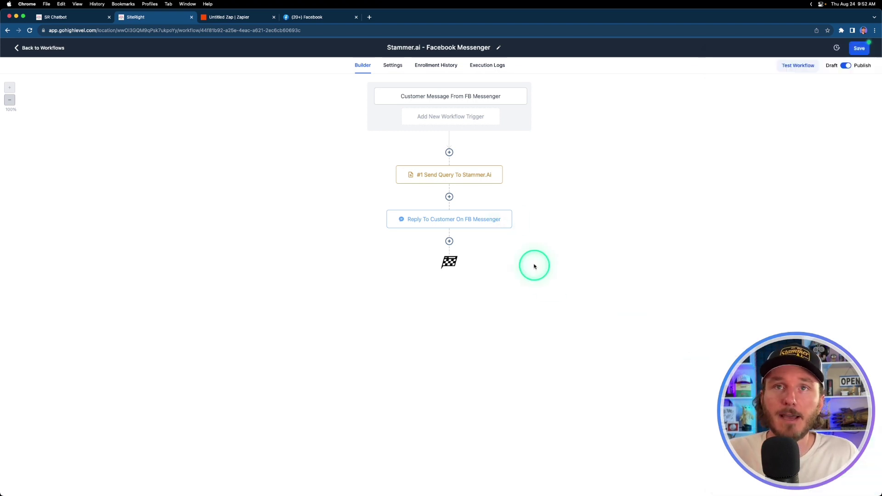
{"action": "left_click", "coordinate": [483, 224]}
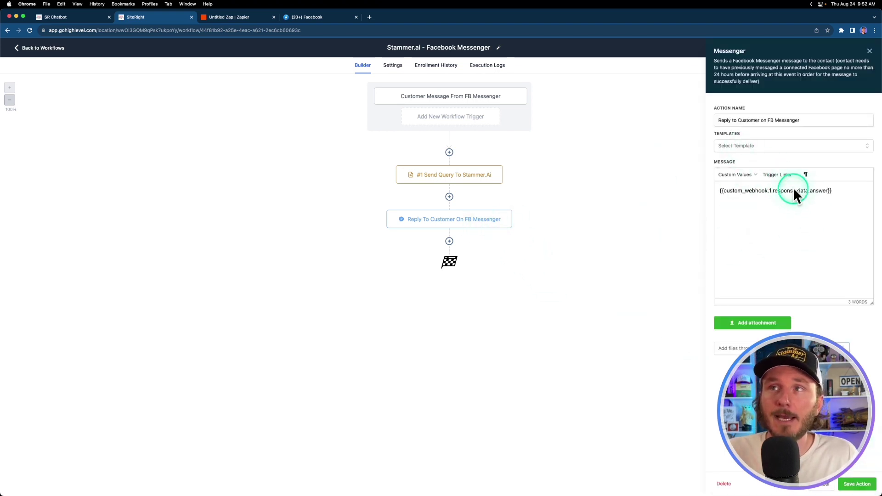
{"action": "left_click", "coordinate": [869, 51]}
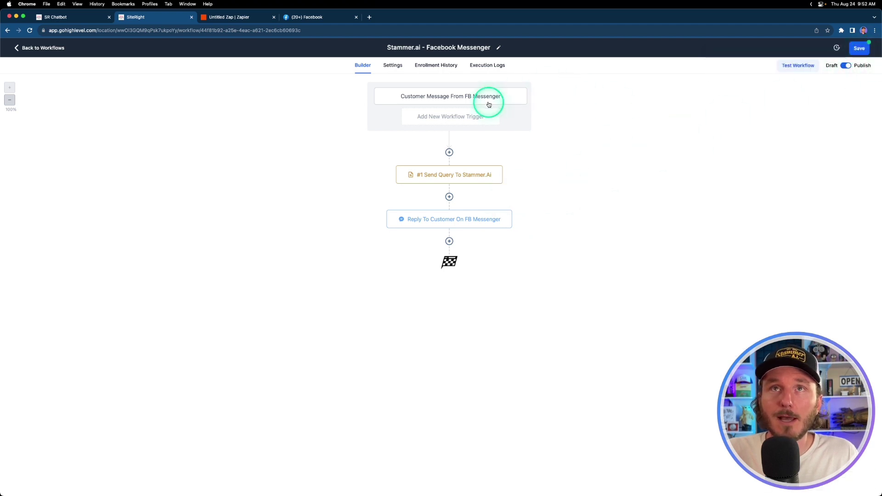
{"action": "left_click", "coordinate": [478, 177]}
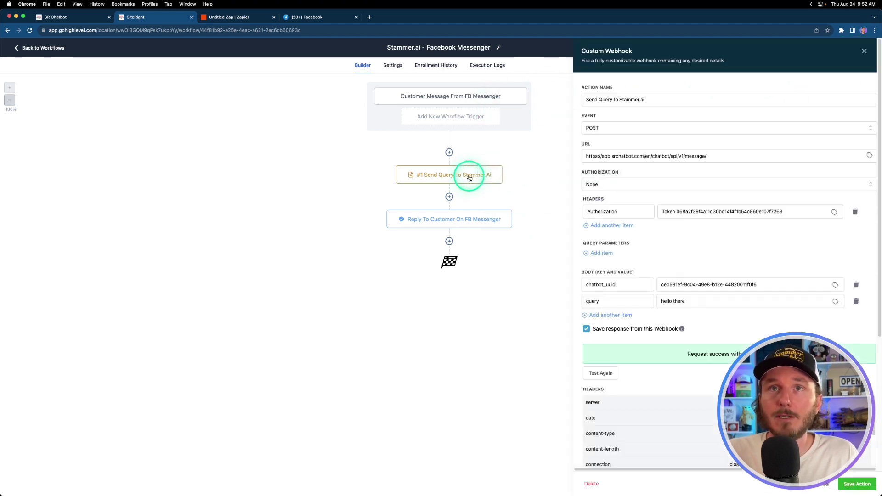
{"action": "scroll", "coordinate": [694, 230], "scroll_direction": "down", "scroll_amount": 4}
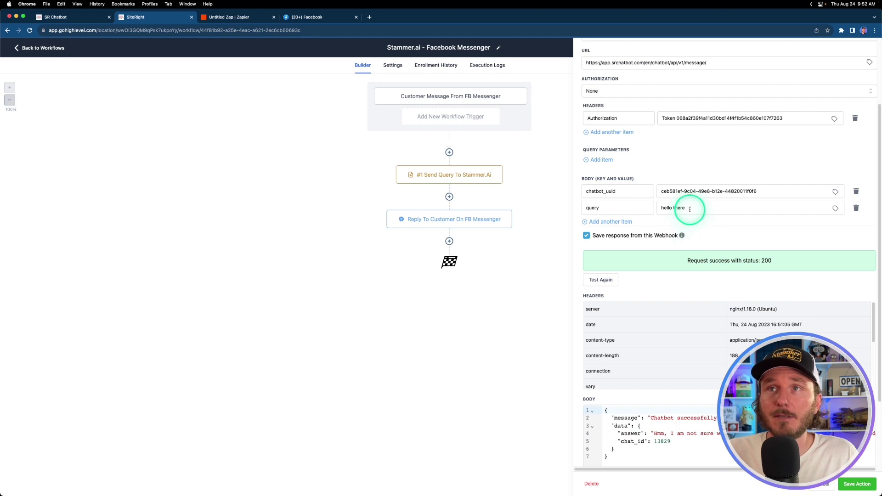
{"action": "left_click_drag", "start_coordinate": [687, 207], "coordinate": [684, 190]}
{"action": "key", "text": "BackSpace"}
Insert the incoming Message Body custom value into the webhook's query field.
{"action": "left_click", "coordinate": [809, 213]}
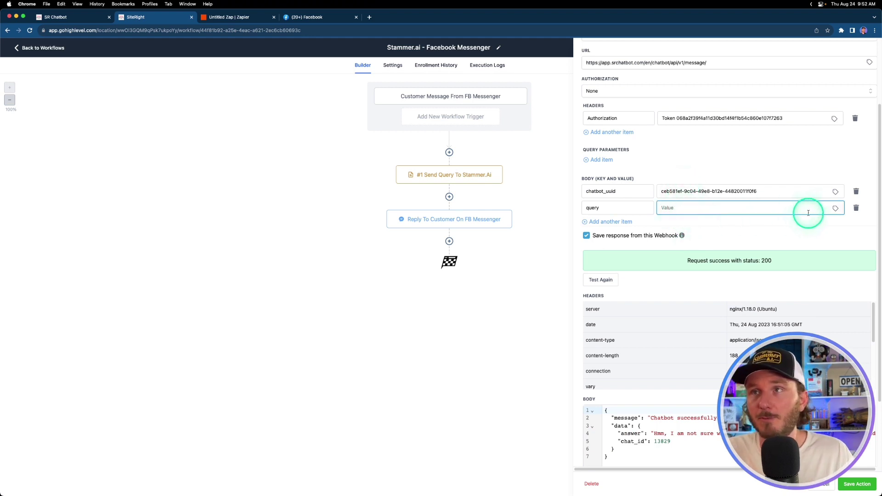
{"action": "left_click", "coordinate": [835, 209]}
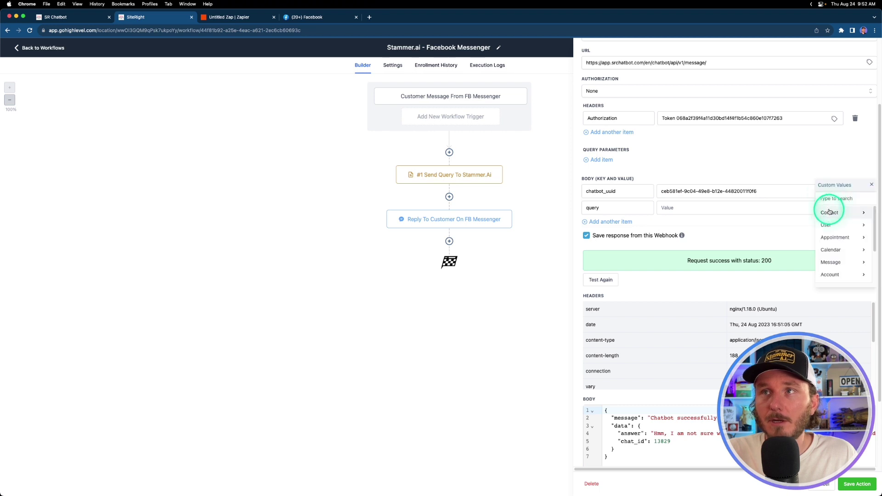
{"action": "left_click", "coordinate": [831, 262]}
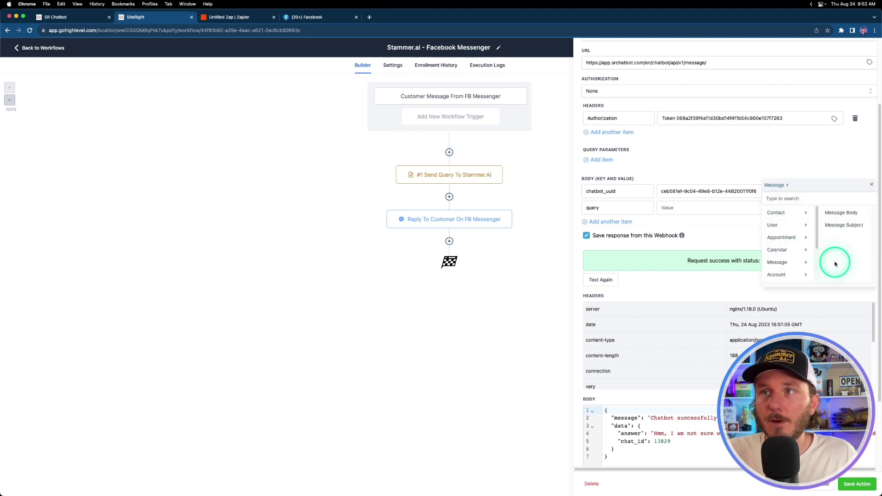
{"action": "left_click", "coordinate": [837, 215]}
{"action": "scroll", "coordinate": [694, 211], "scroll_direction": "up", "scroll_amount": 3}
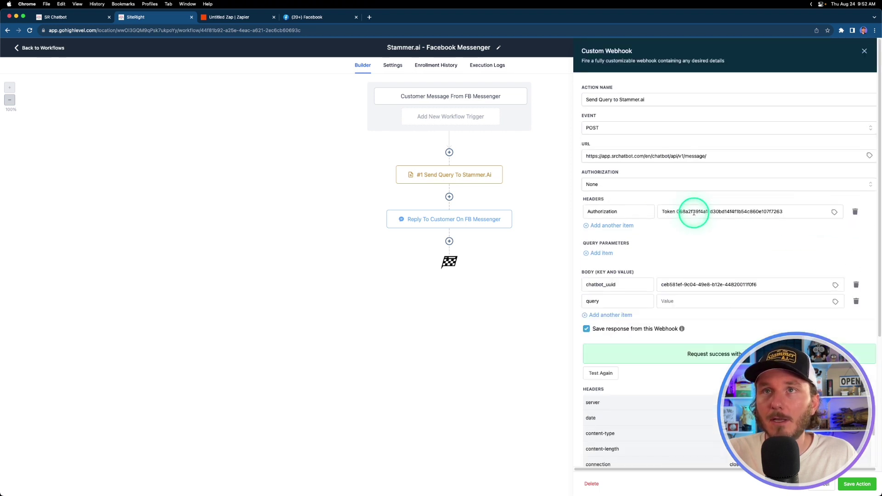
Move the message body placeholder from the Authorization header into the query value.
{"action": "left_click", "coordinate": [802, 212]}
{"action": "left_click", "coordinate": [834, 212]}
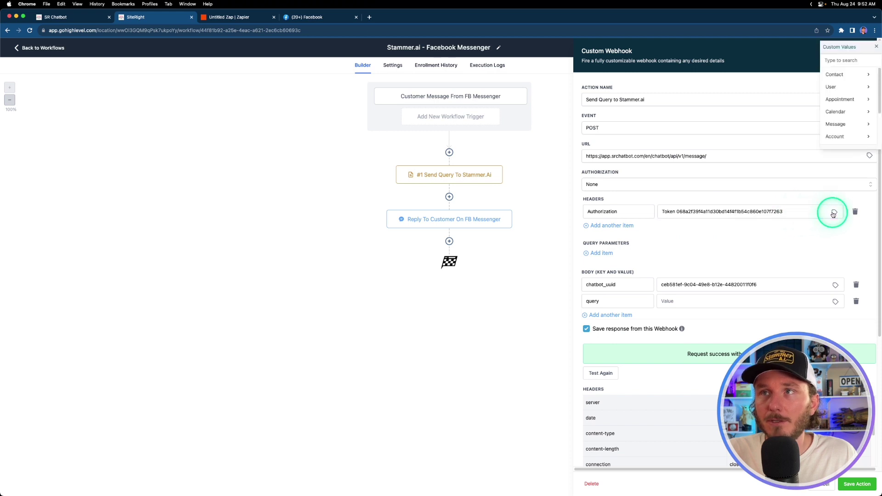
{"action": "left_click", "coordinate": [851, 129]}
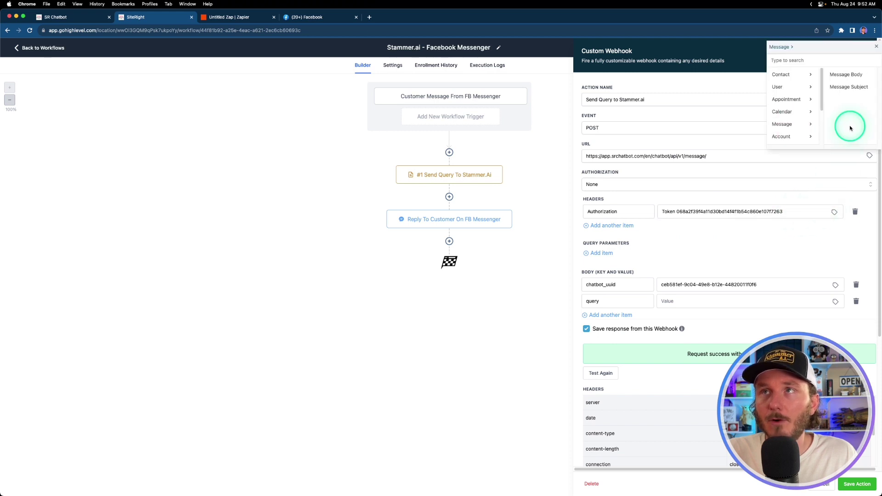
{"action": "left_click", "coordinate": [845, 78]}
{"action": "left_click_drag", "start_coordinate": [822, 212], "coordinate": [782, 211]}
{"action": "key", "text": "super+x"}
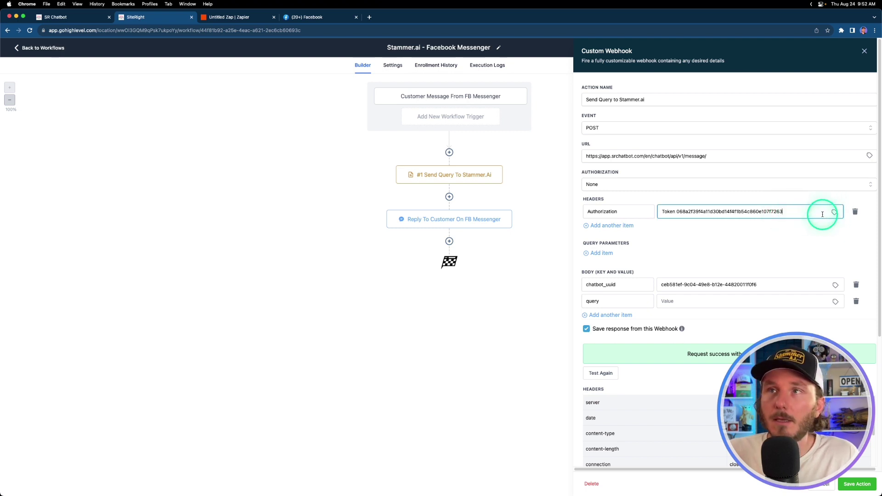
{"action": "left_click", "coordinate": [677, 301]}
{"action": "key", "text": "super+v"}
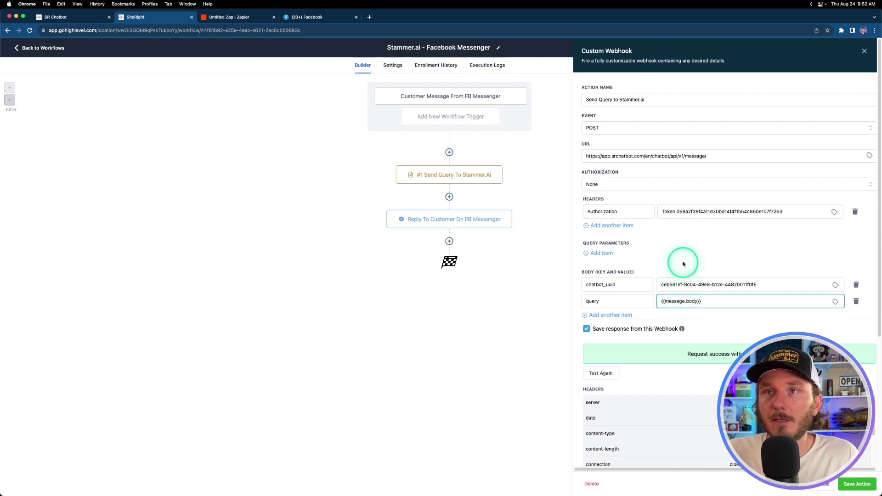
Save the webhook action after checking its query, then save the whole workflow.
{"action": "left_click", "coordinate": [859, 484]}
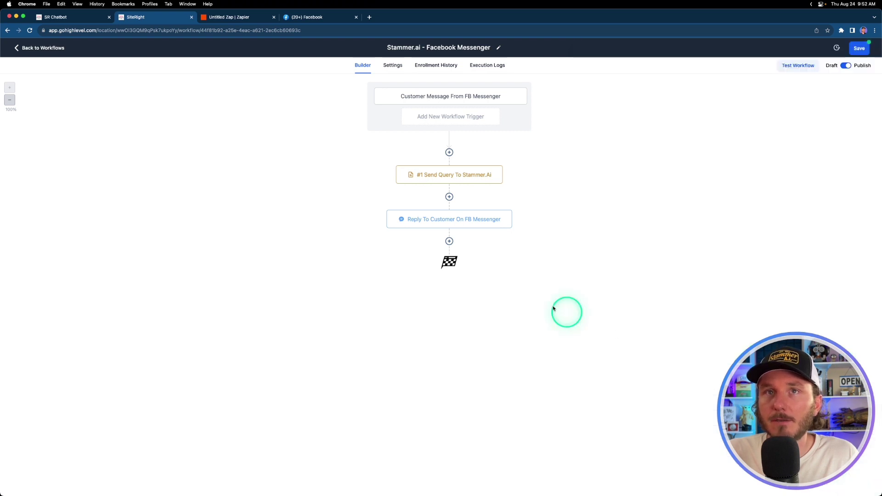
{"action": "left_click", "coordinate": [478, 169]}
{"action": "scroll", "coordinate": [688, 321], "scroll_direction": "down", "scroll_amount": 1}
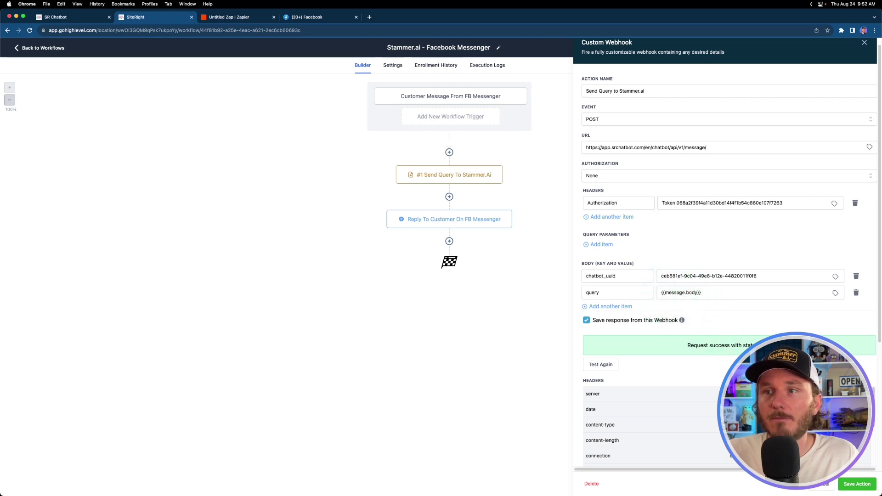
{"action": "left_click", "coordinate": [857, 484]}
{"action": "left_click", "coordinate": [859, 47]}
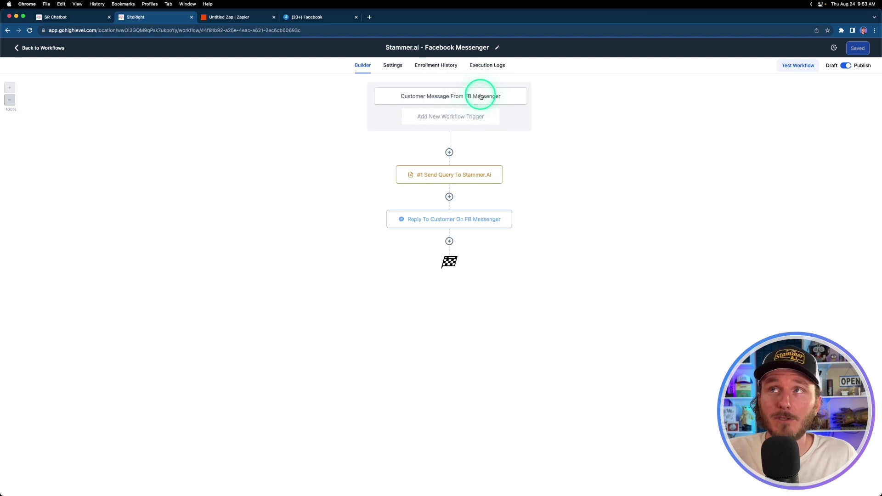
Send 'how much' in the SiteRight.co Messenger chat and read the bot's pricing reply.
{"action": "left_click", "coordinate": [332, 19]}
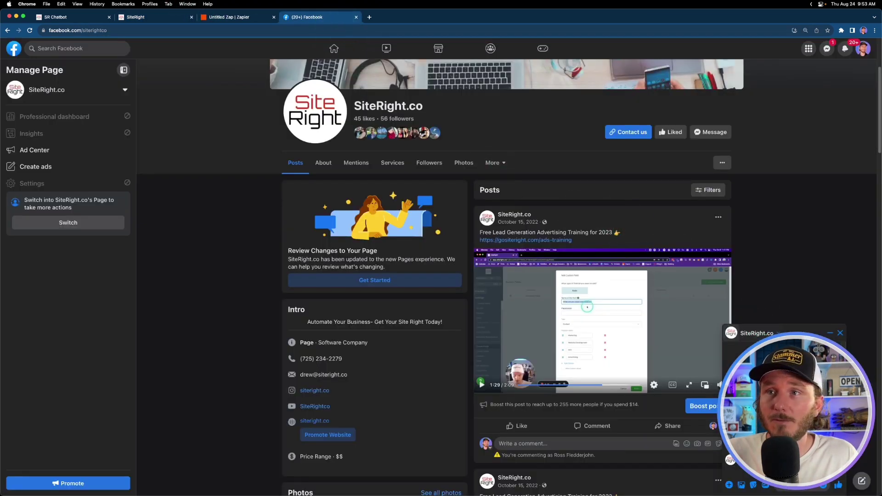
{"action": "scroll", "coordinate": [779, 331], "scroll_direction": "down", "scroll_amount": 2}
{"action": "scroll", "coordinate": [676, 385], "scroll_direction": "up", "scroll_amount": 3}
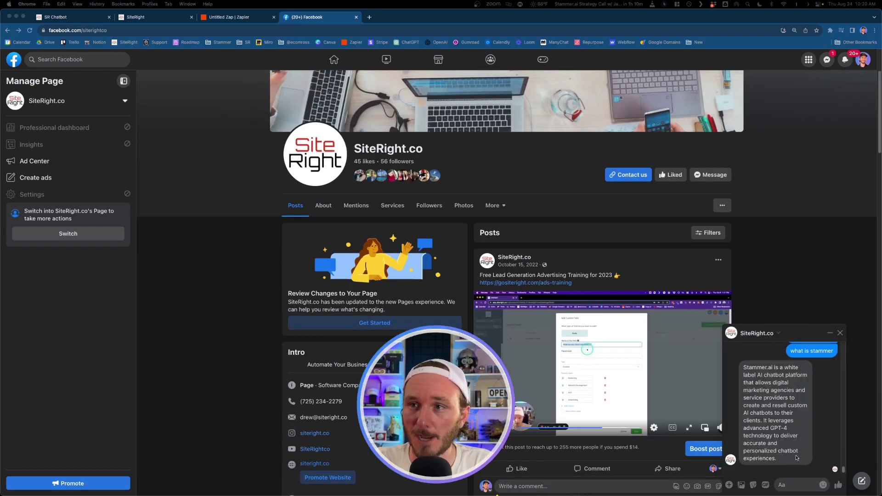
{"action": "left_click", "coordinate": [839, 434]}
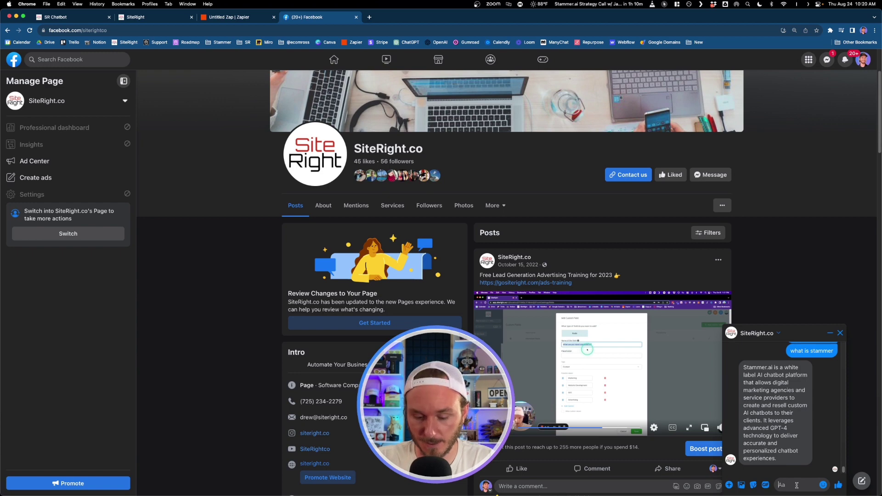
{"action": "type", "text": "how muc"}
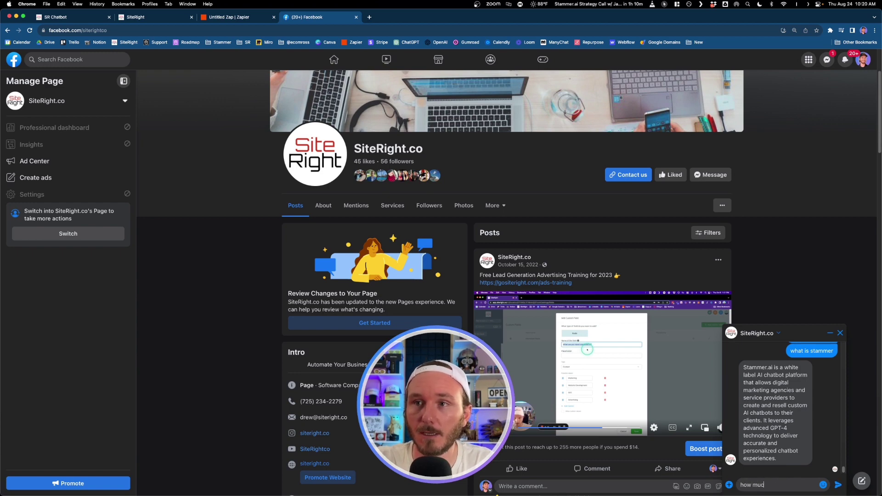
{"action": "type", "text": "h"}
{"action": "key", "text": "Return"}
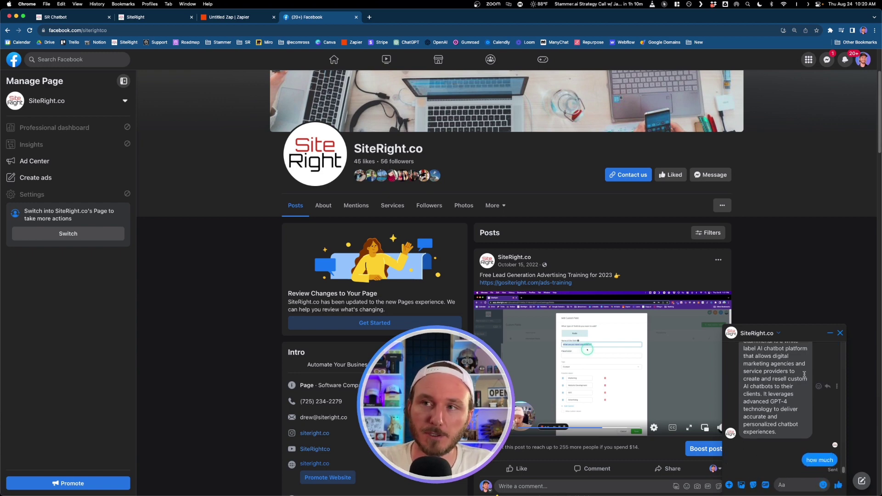
{"action": "scroll", "coordinate": [805, 382], "scroll_direction": "up", "scroll_amount": 1}
{"action": "scroll", "coordinate": [813, 377], "scroll_direction": "down", "scroll_amount": 2}
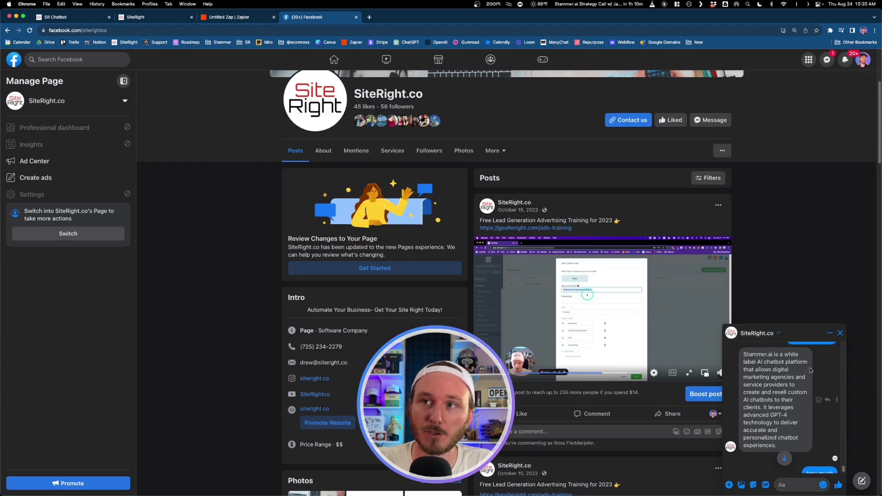
{"action": "scroll", "coordinate": [813, 376], "scroll_direction": "down", "scroll_amount": 1}
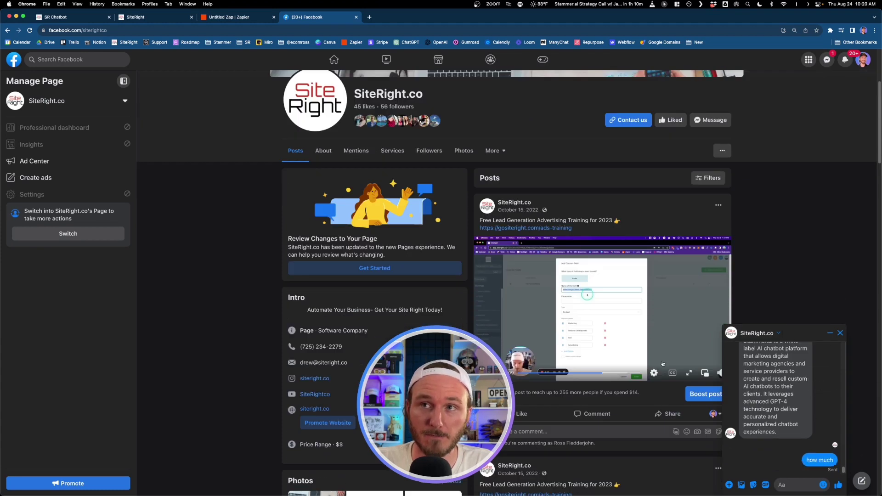
{"action": "scroll", "coordinate": [663, 365], "scroll_direction": "up", "scroll_amount": 1}
{"action": "scroll", "coordinate": [664, 364], "scroll_direction": "up", "scroll_amount": 3}
{"action": "scroll", "coordinate": [803, 400], "scroll_direction": "down", "scroll_amount": 1}
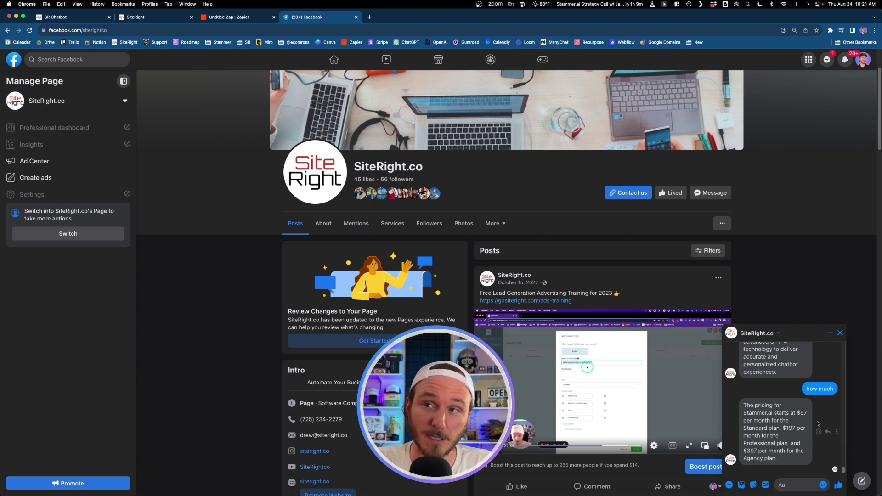
{"action": "scroll", "coordinate": [809, 412], "scroll_direction": "up", "scroll_amount": 2}
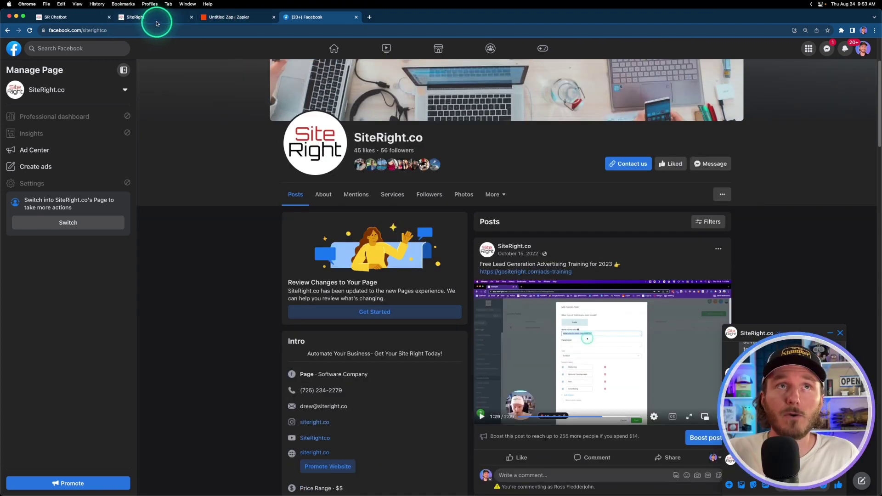
Expand the Zap's Webhooks POST step to show its URL, data and Authorization header.
{"action": "left_click", "coordinate": [156, 21]}
{"action": "left_click", "coordinate": [218, 18]}
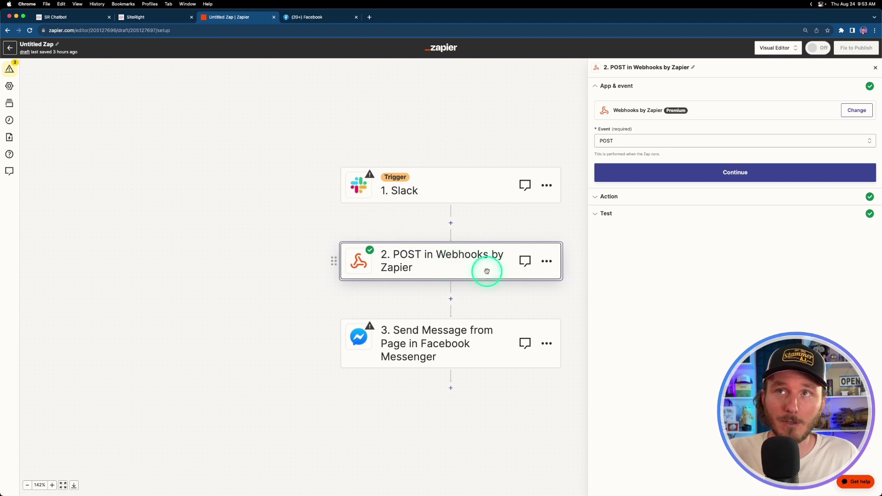
{"action": "left_click", "coordinate": [611, 198]}
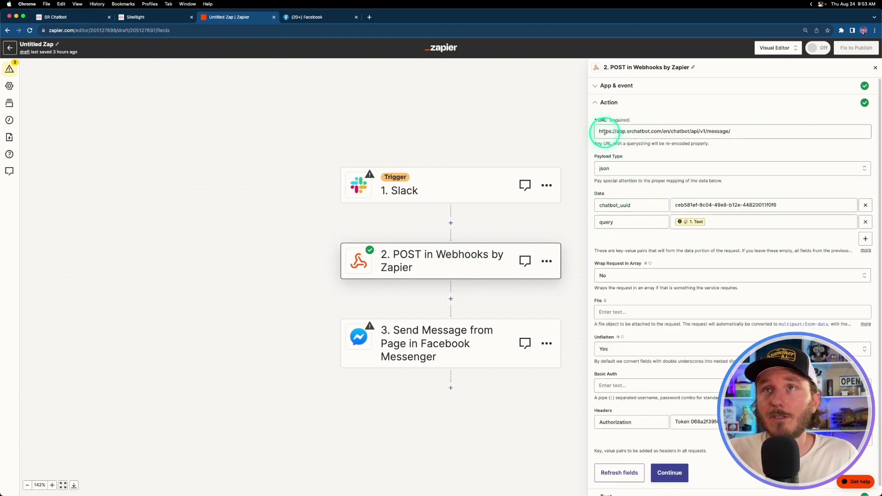
{"action": "triple_click", "coordinate": [676, 132]}
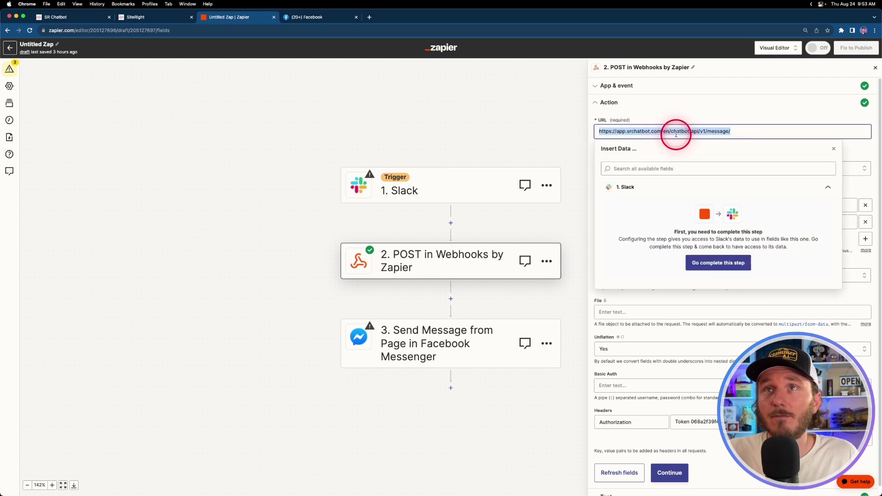
{"action": "left_click", "coordinate": [514, 147]}
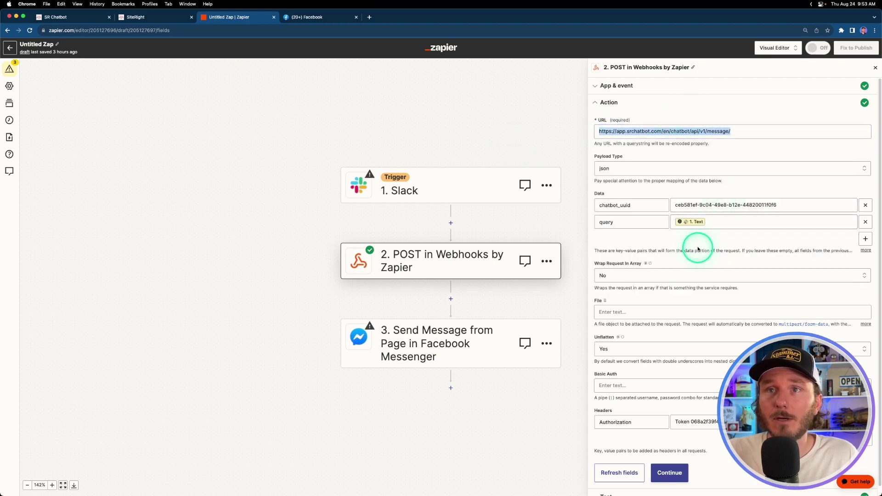
{"action": "scroll", "coordinate": [700, 246], "scroll_direction": "down", "scroll_amount": 1}
{"action": "left_click", "coordinate": [685, 416]}
{"action": "scroll", "coordinate": [673, 198], "scroll_direction": "up", "scroll_amount": 1}
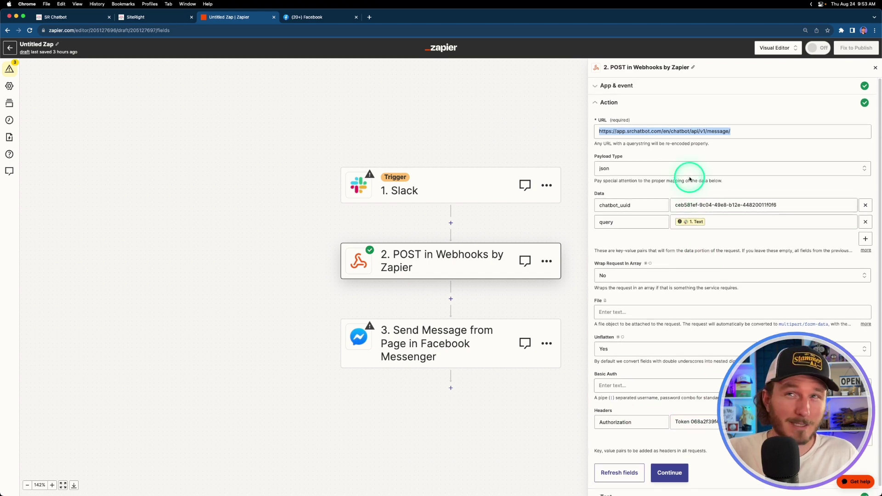